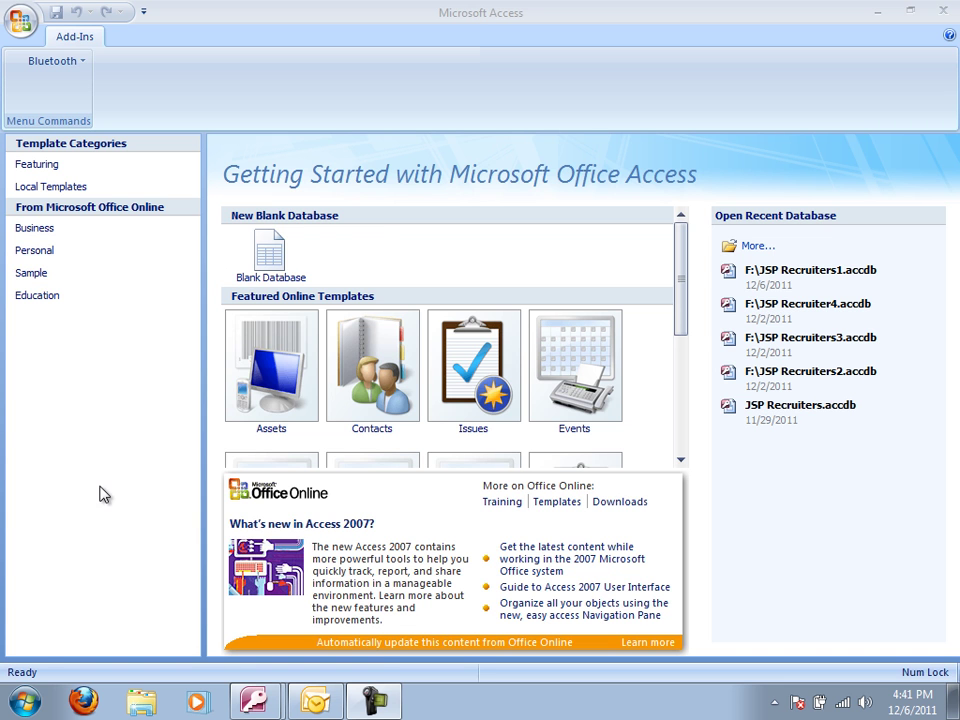
Search the Start menu for 'acce' to launch Microsoft Access 2007.
click(25, 700)
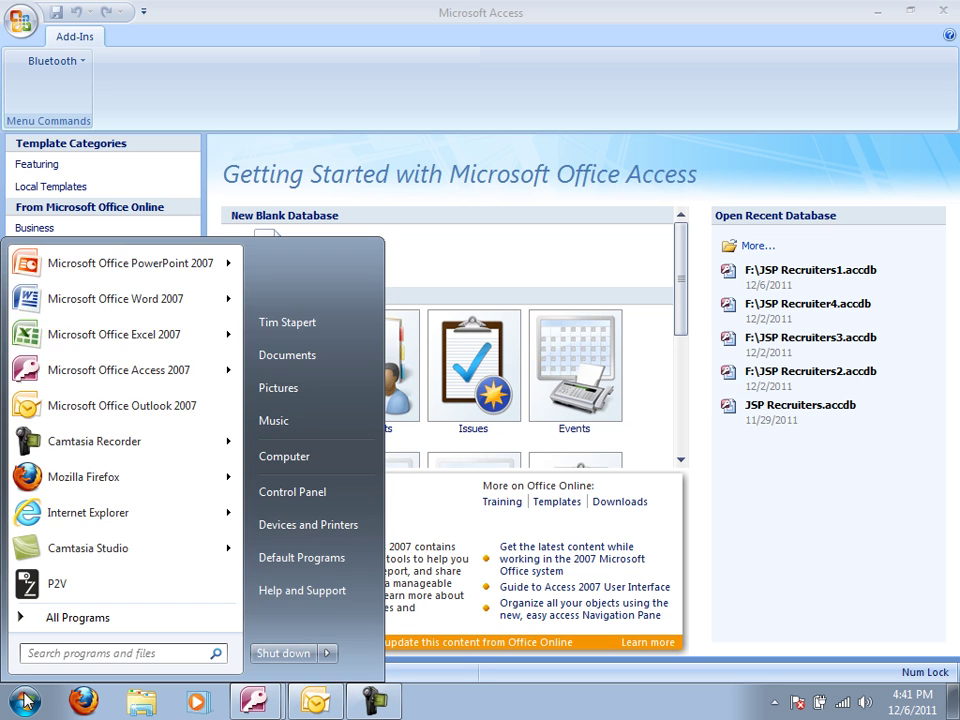
text(acce)
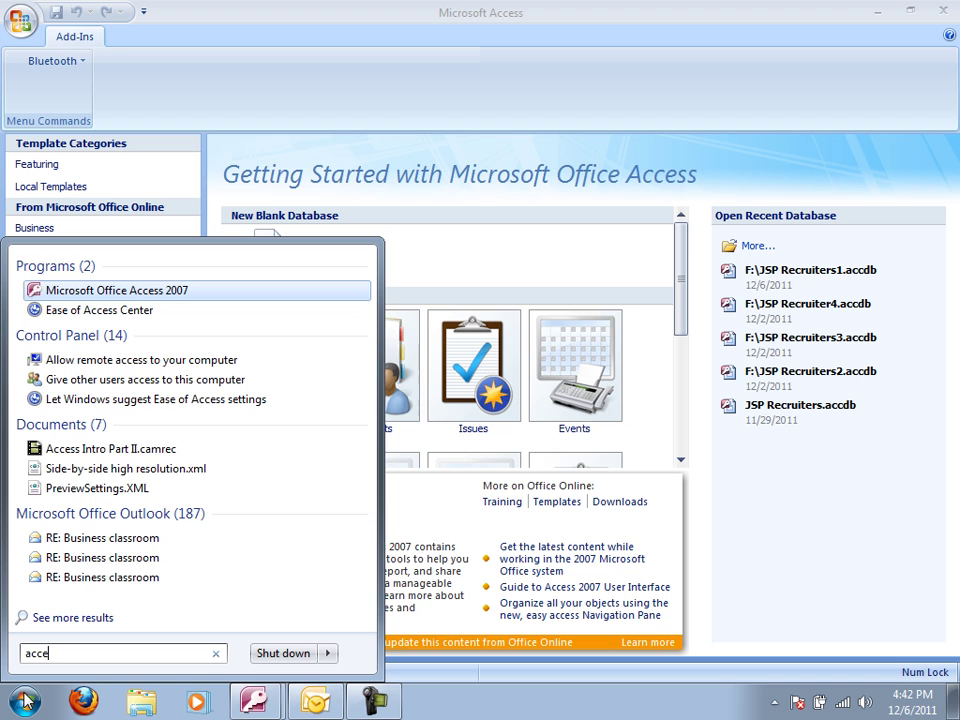
click(554, 110)
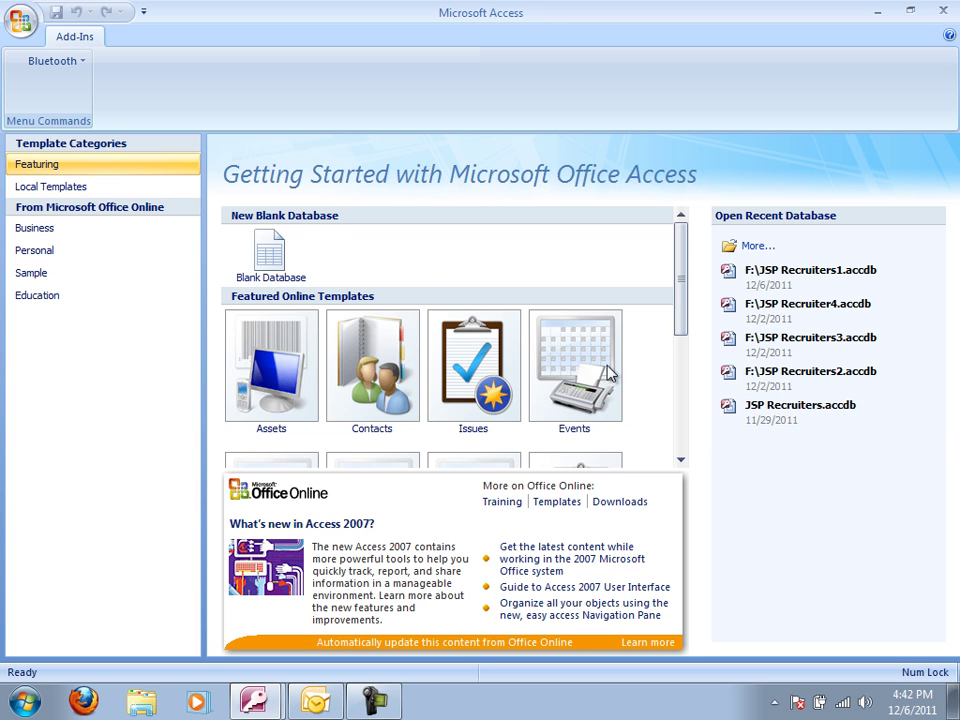
Name the blank database 'JSP Recruiters' and choose the F: drive as its save location.
click(296, 245)
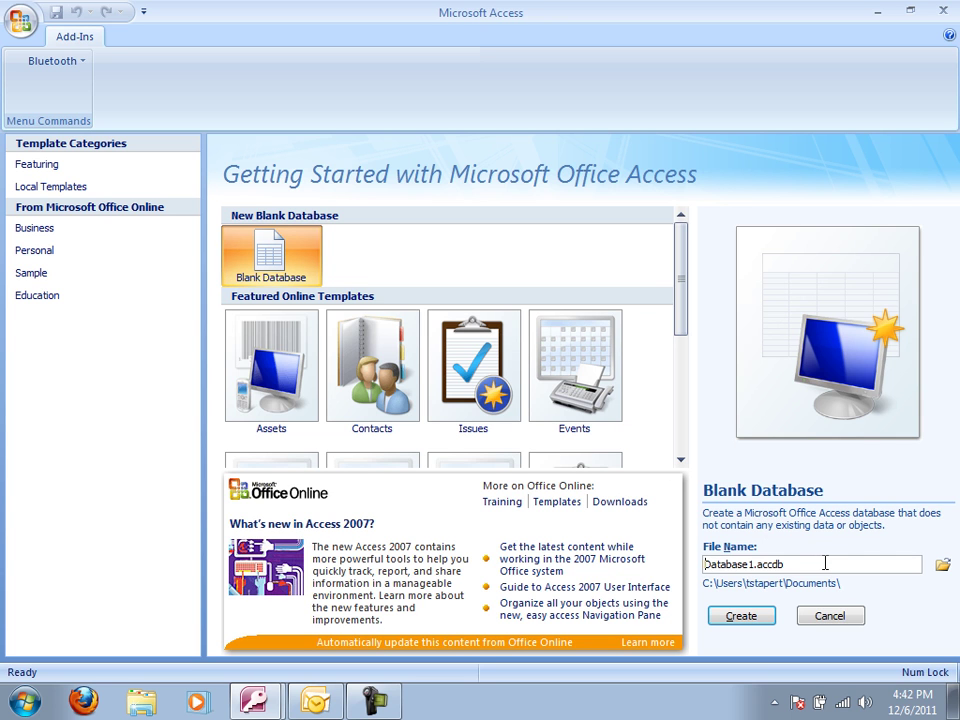
drag(810, 563, 701, 563)
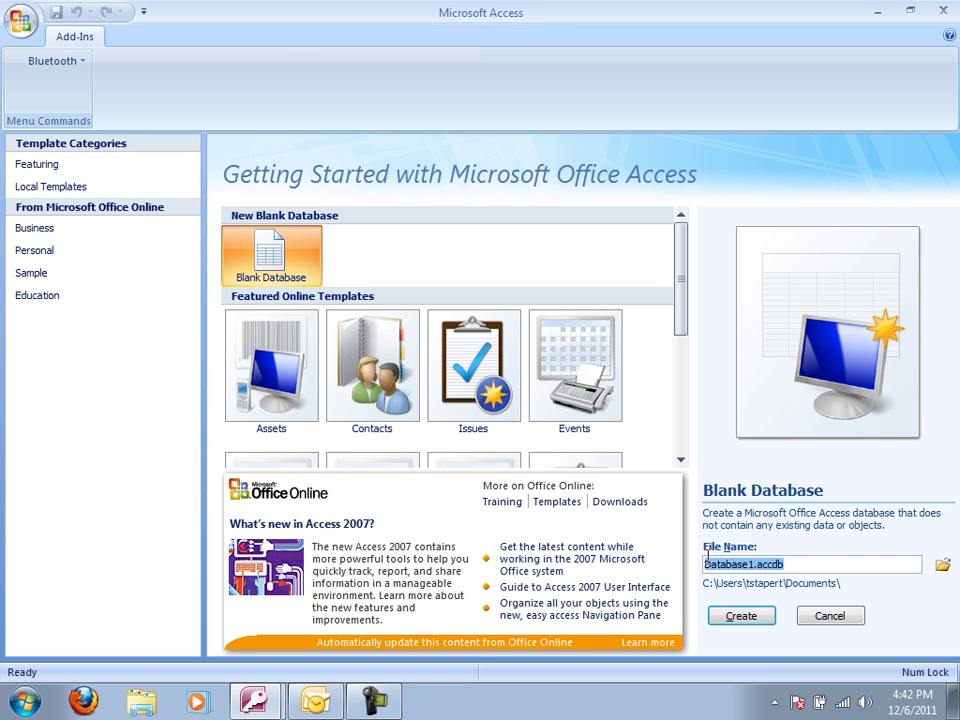
text(JSP)
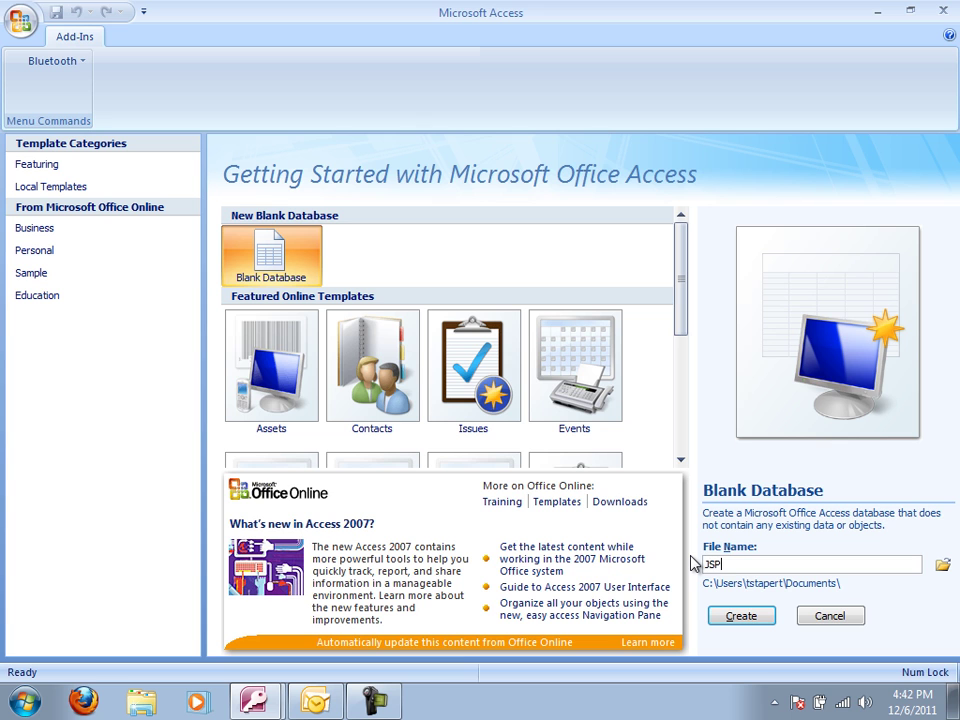
text( Recruiters)
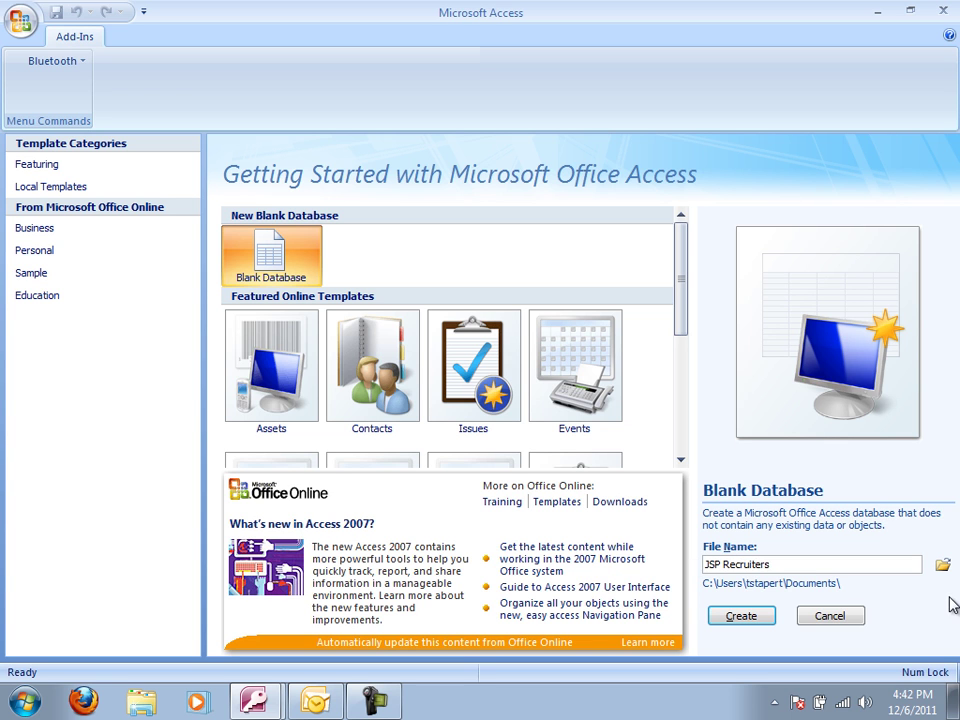
click(941, 567)
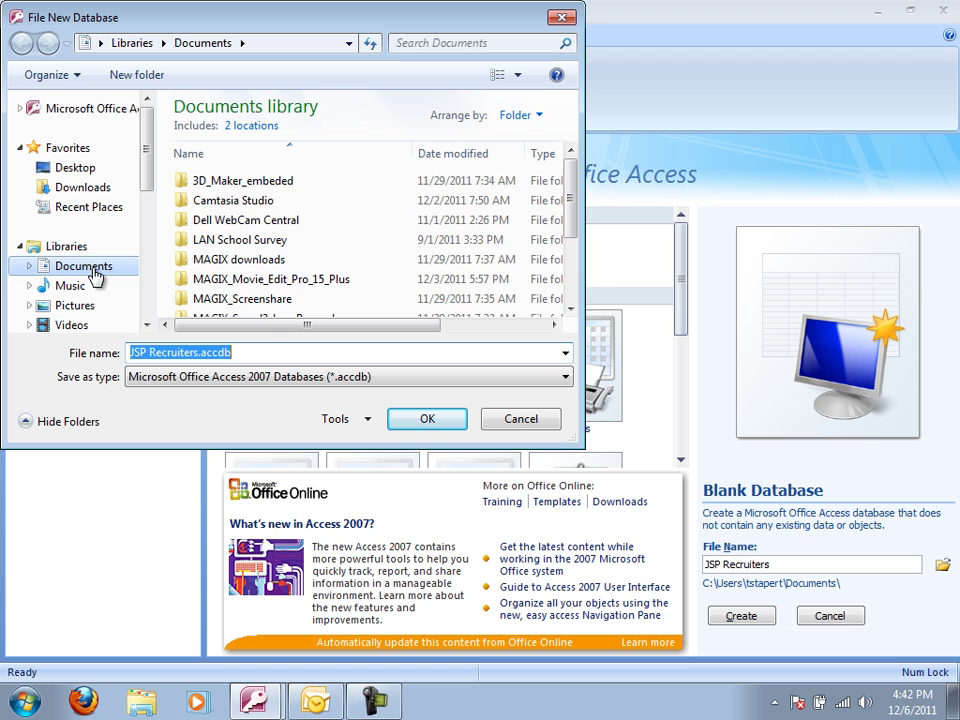
drag(574, 184, 536, 276)
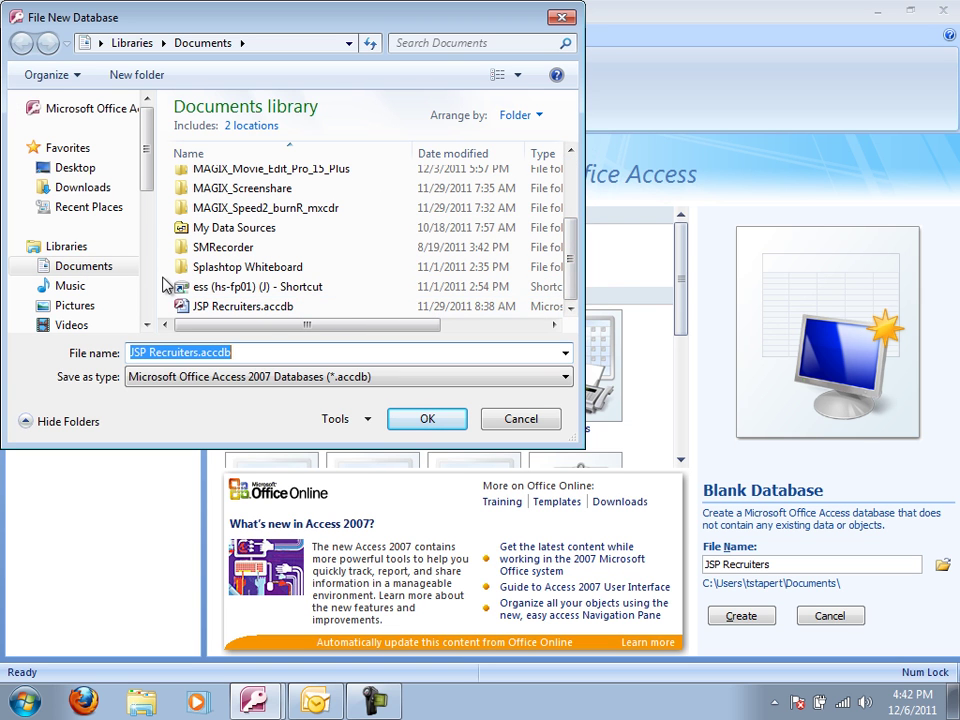
scroll(112, 150, down, 2)
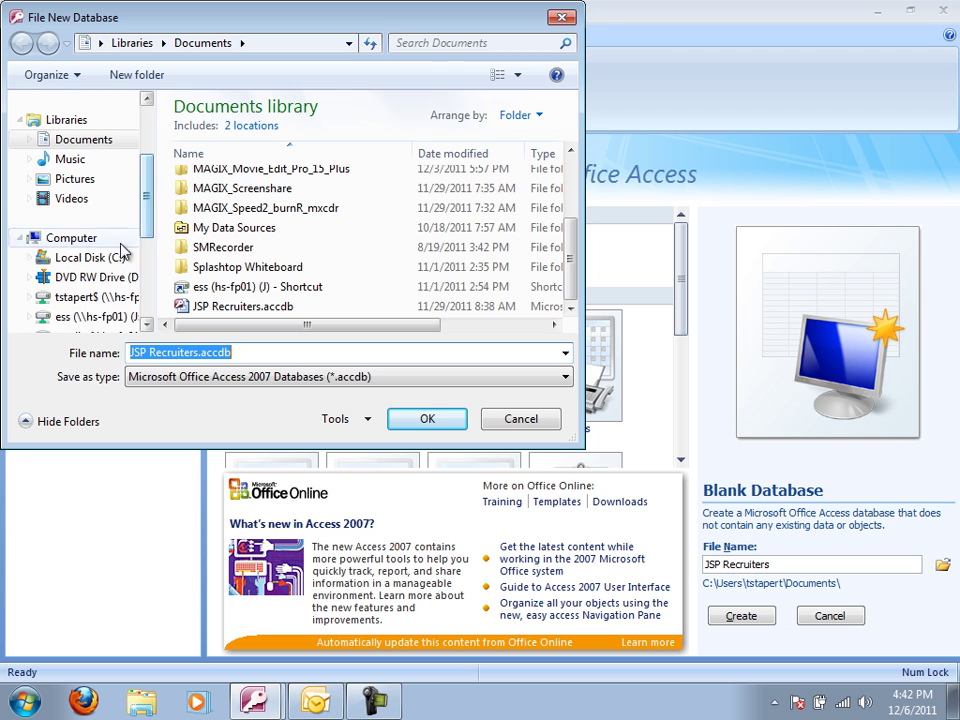
click(97, 299)
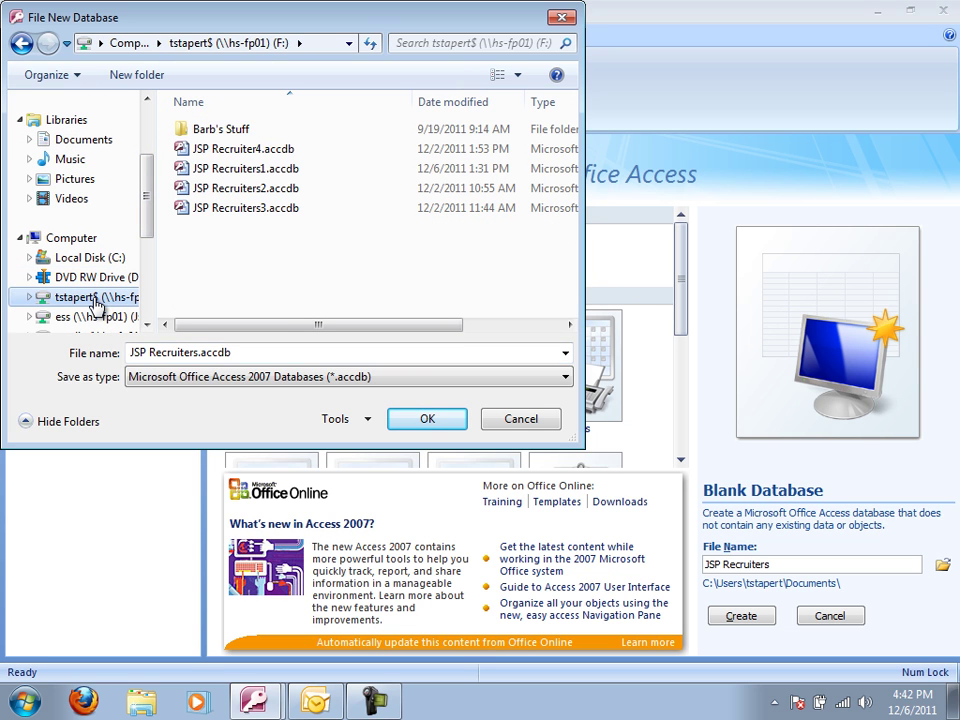
click(424, 421)
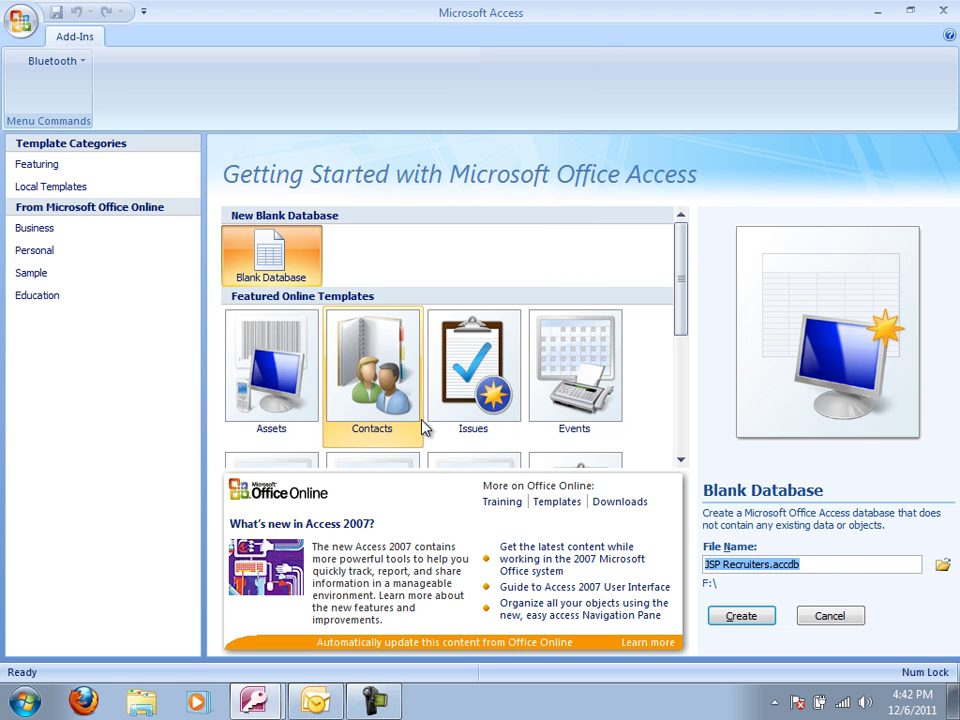
Create the database and name Table1's first field Client Number.
click(745, 619)
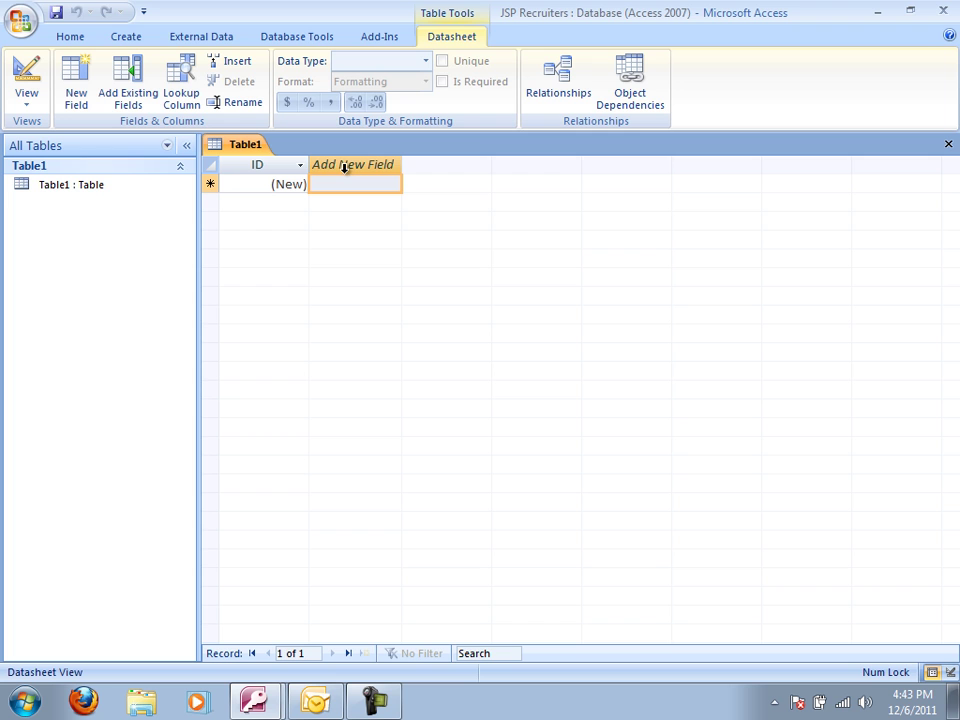
click(344, 166)
double_click(345, 166)
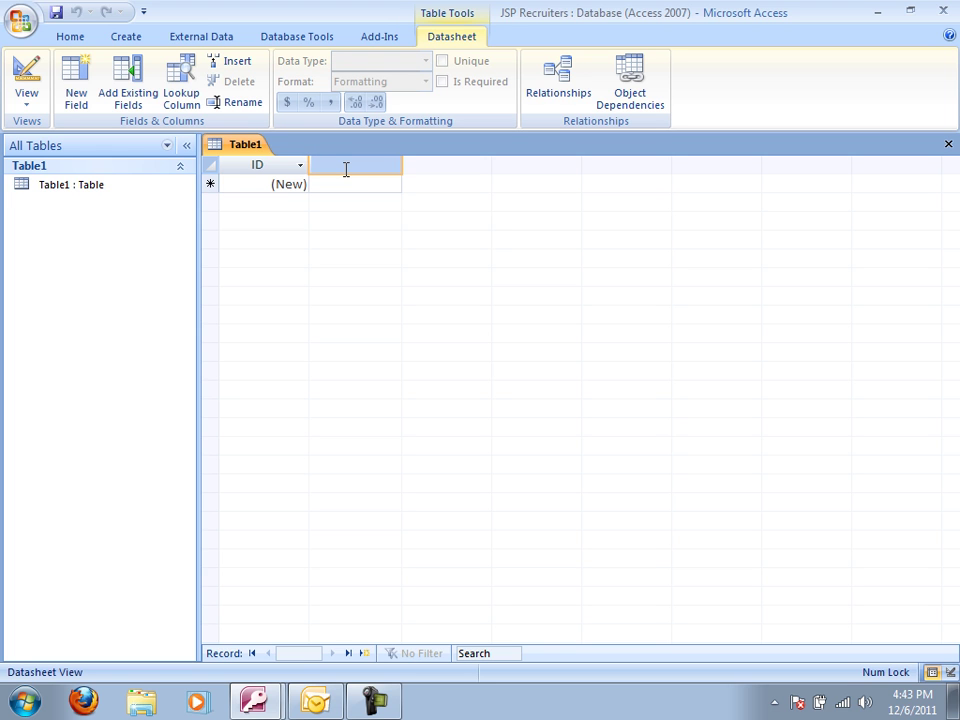
text(Client)
text(Client)
key(BackSpace)
key(BackSpace)
key(BackSpace)
key(BackSpace)
key(BackSpace)
key(BackSpace)
text(Number)
key(Return)
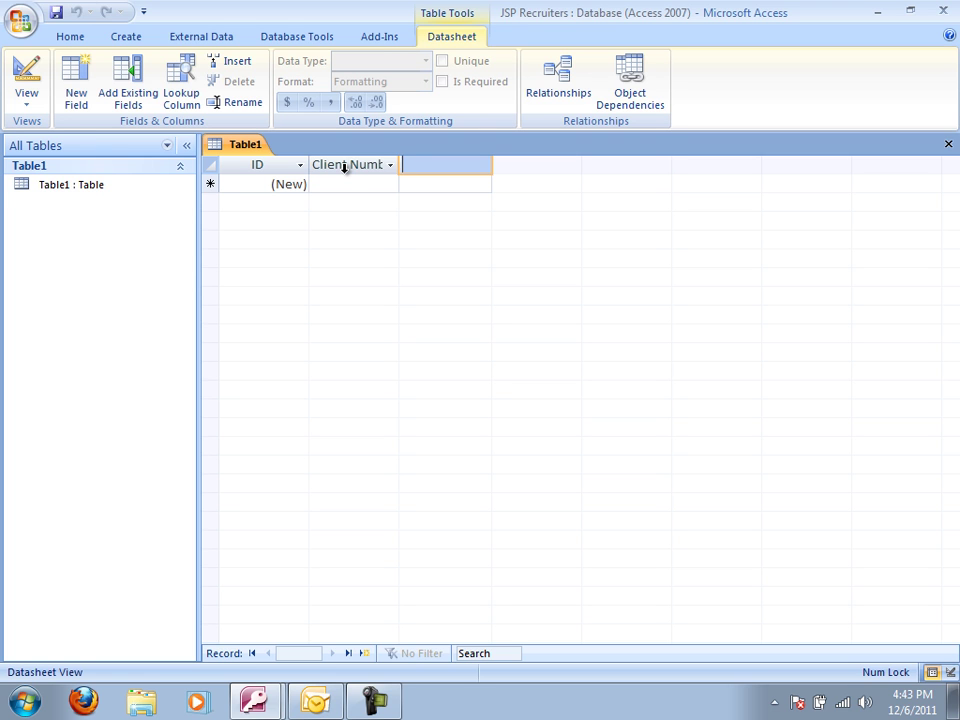
Add Client Name, Street, City, State, Postal Code and Amount Paid fields to Table1.
text(Client Name)
key(Return)
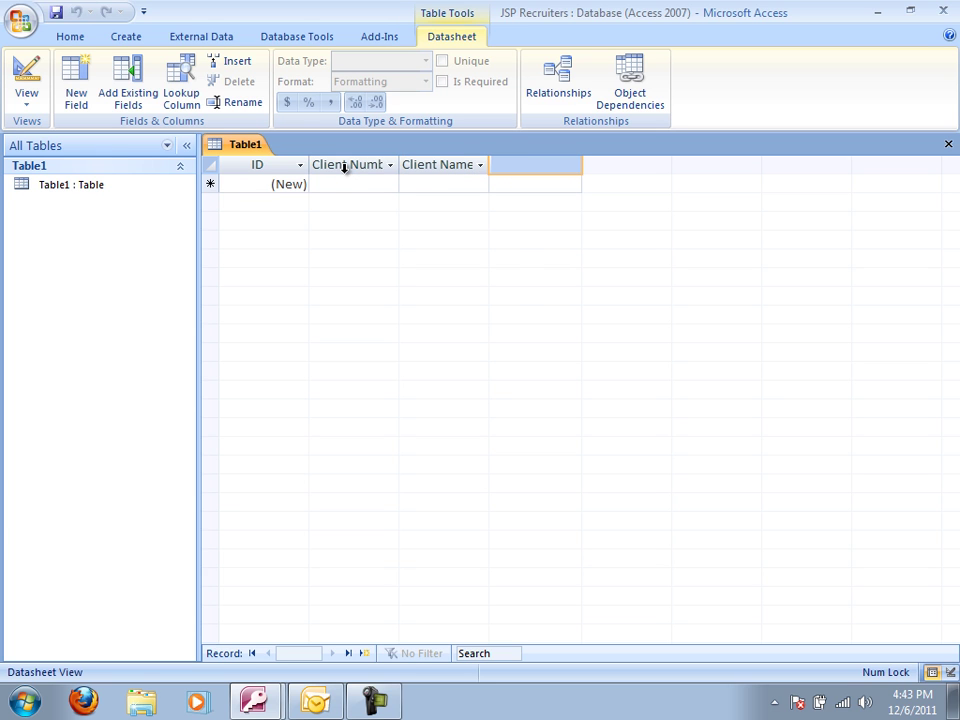
text(Street)
key(Return)
text(City)
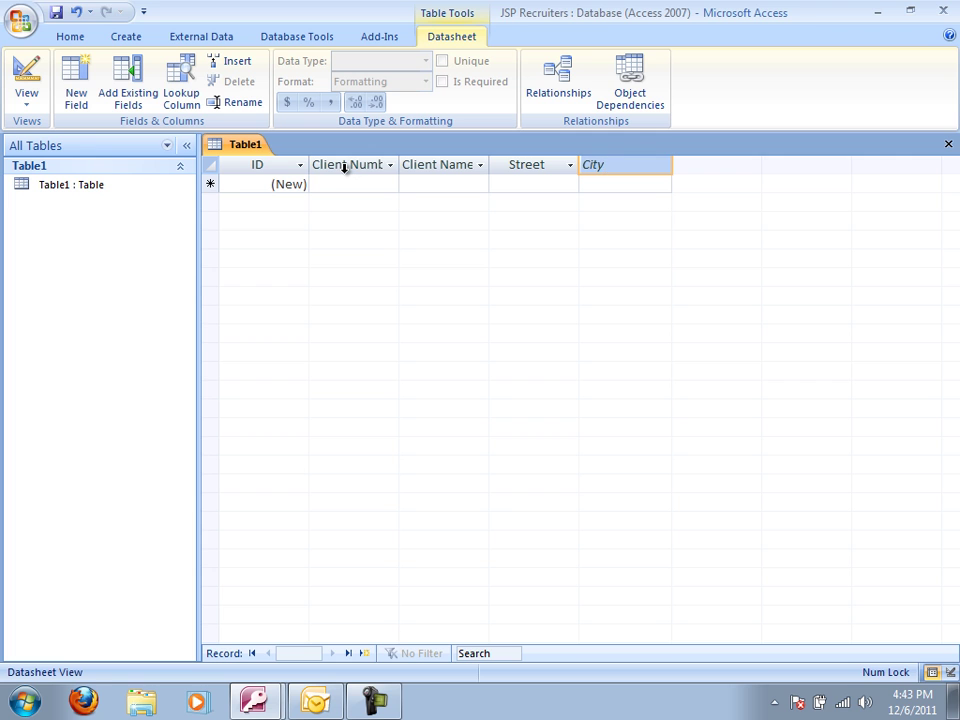
key(Return)
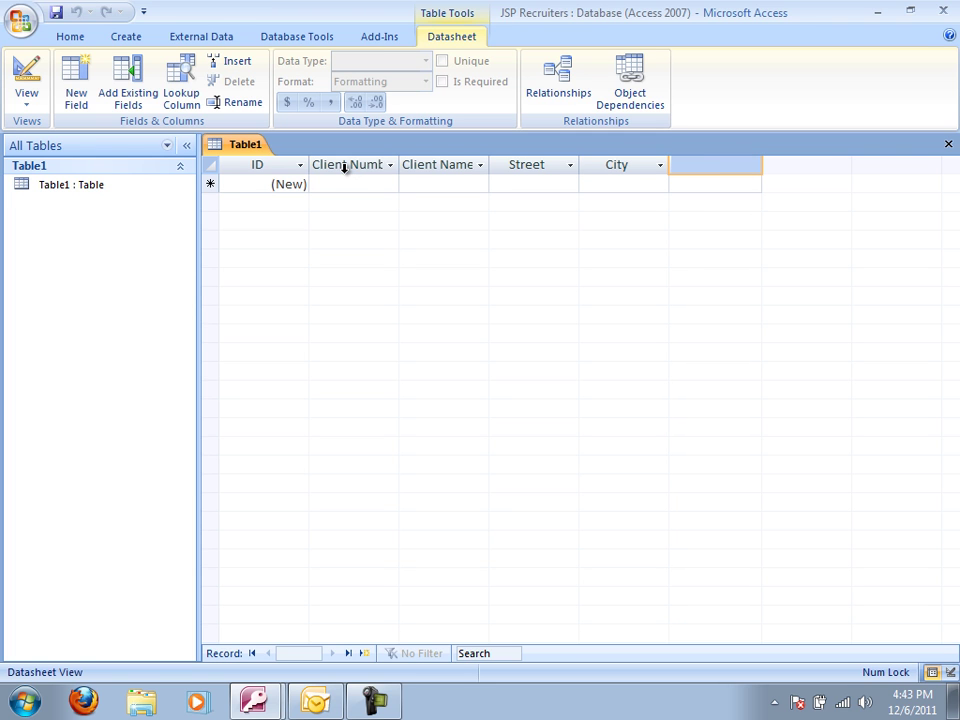
text(State)
key(Return)
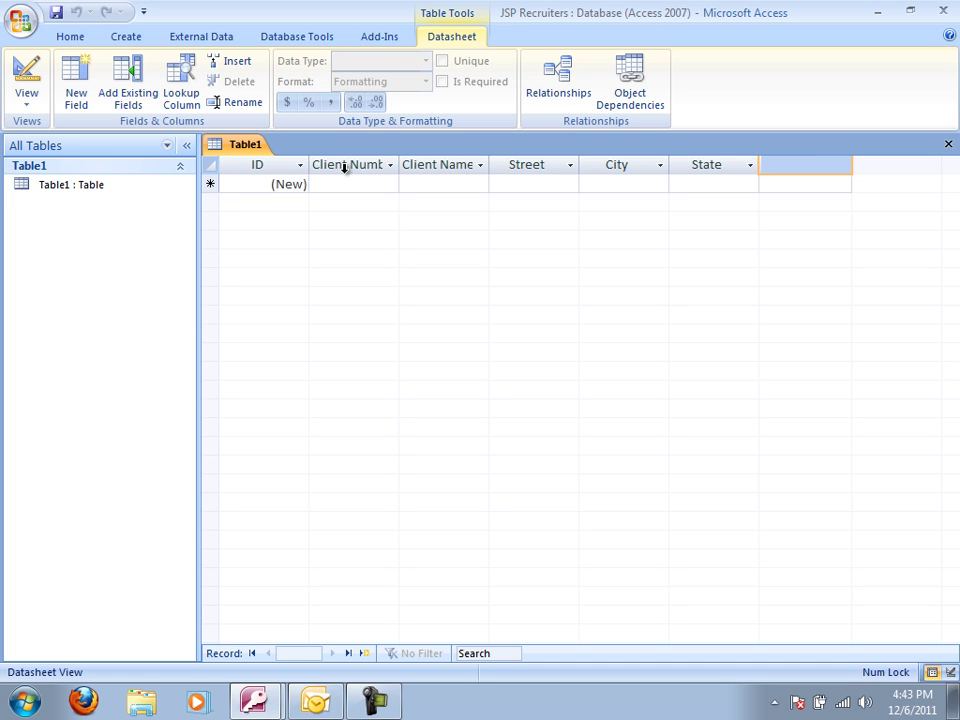
text(Postal Code)
key(Return)
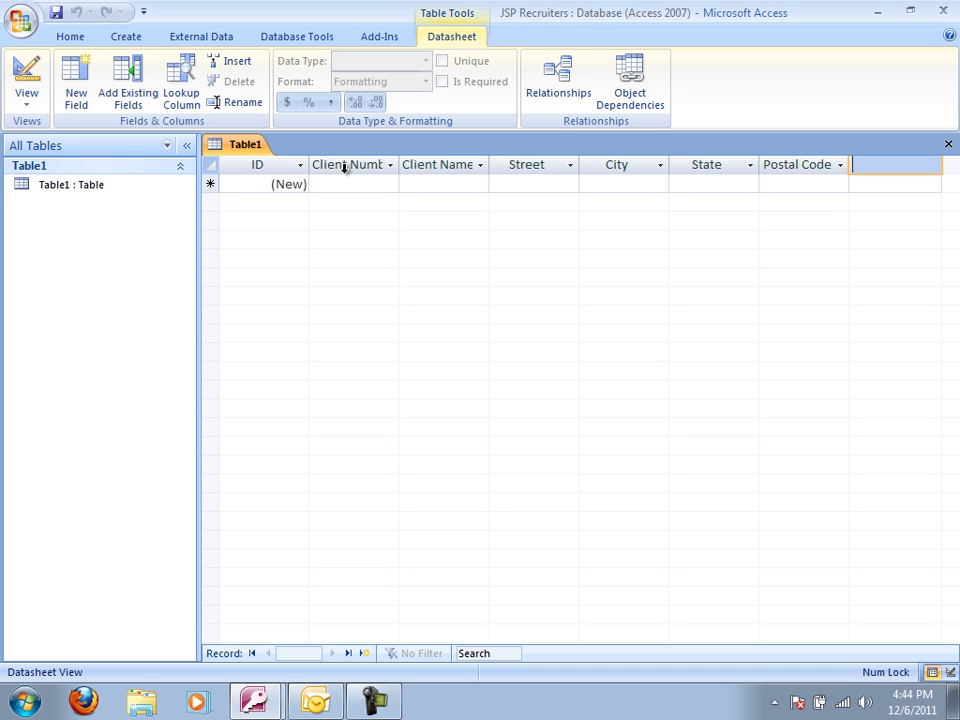
text(Amount Paid)
key(Return)
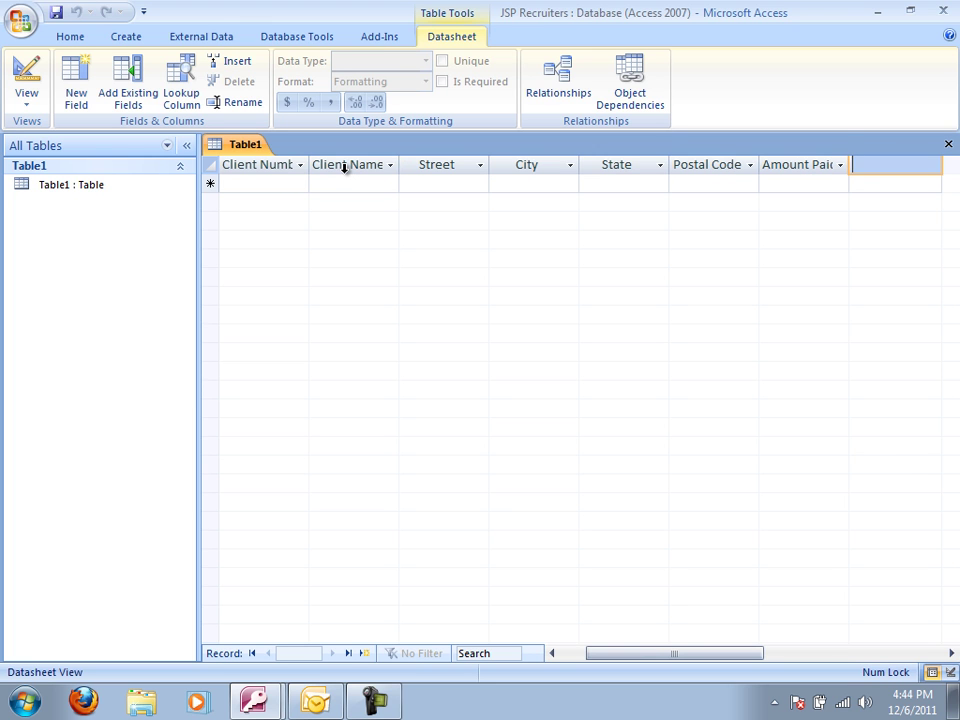
key(Down)
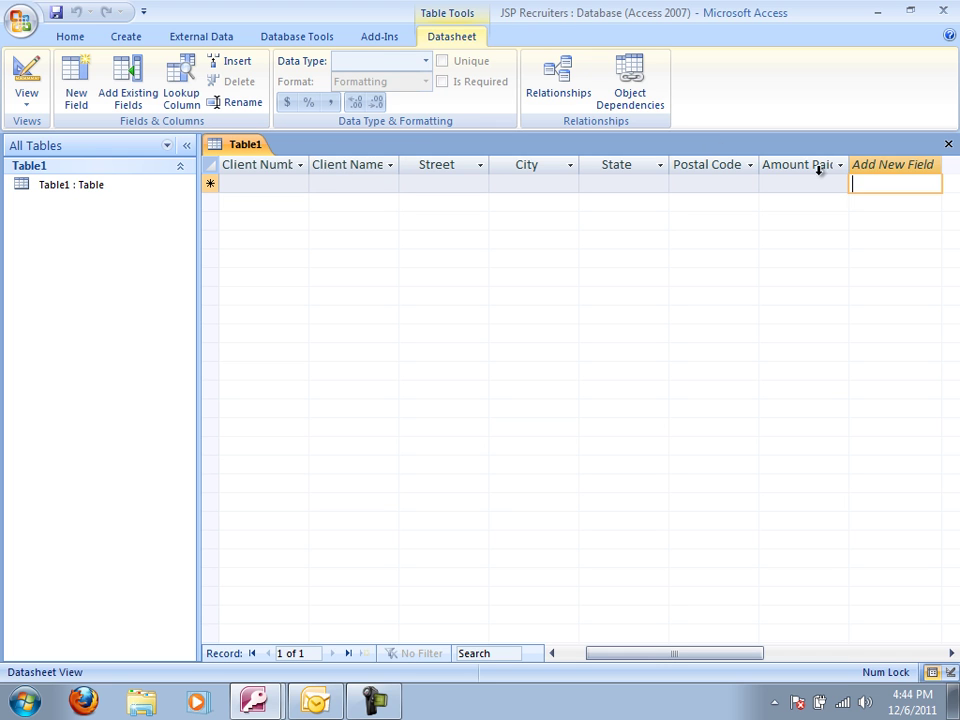
Edit the end of the Amount Paid field name.
click(818, 166)
double_click(818, 166)
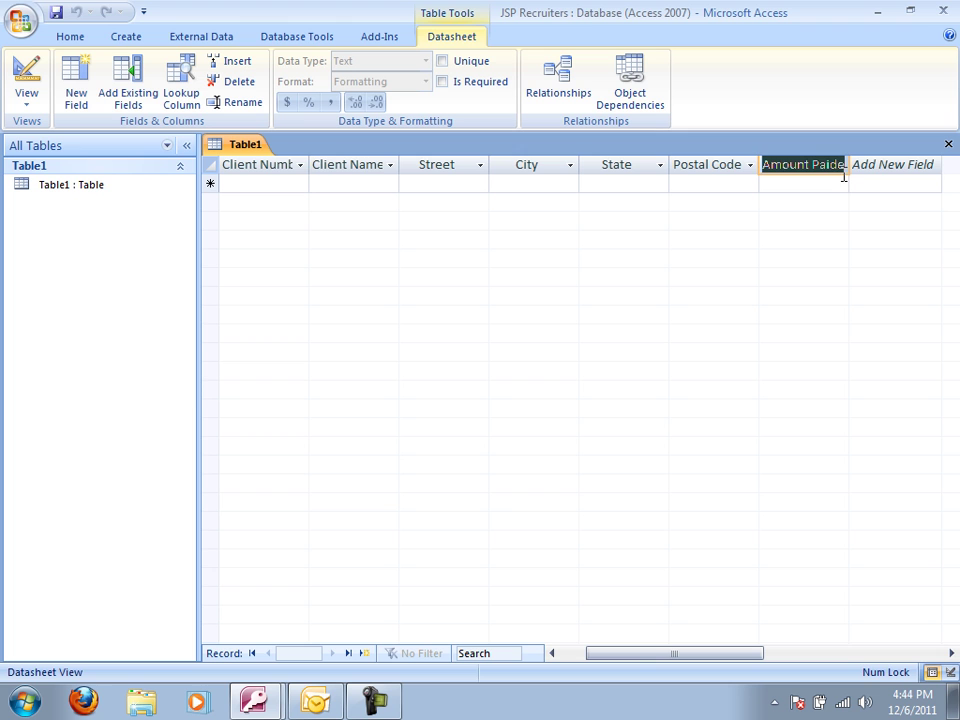
click(838, 166)
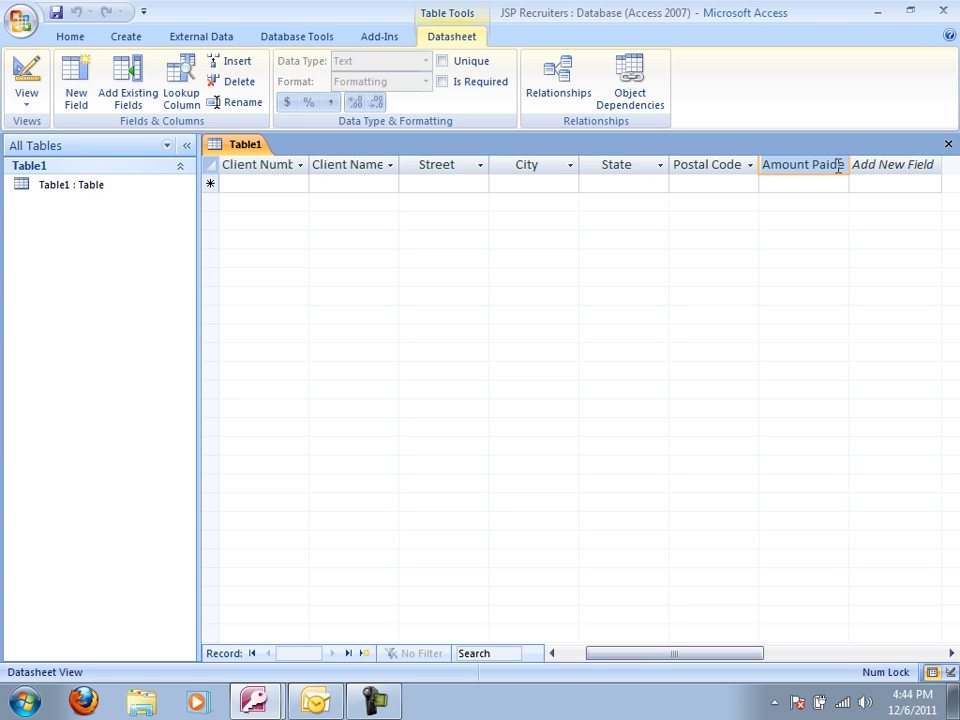
click(876, 180)
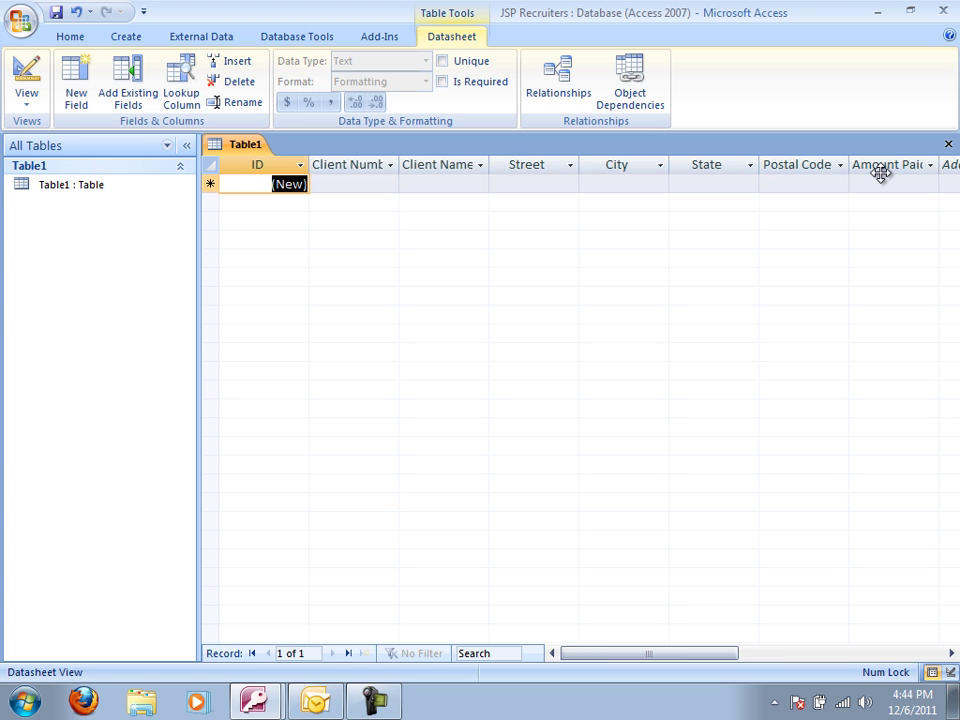
Add Current Due and Recruiter Number fields after Amount Paid.
click(948, 166)
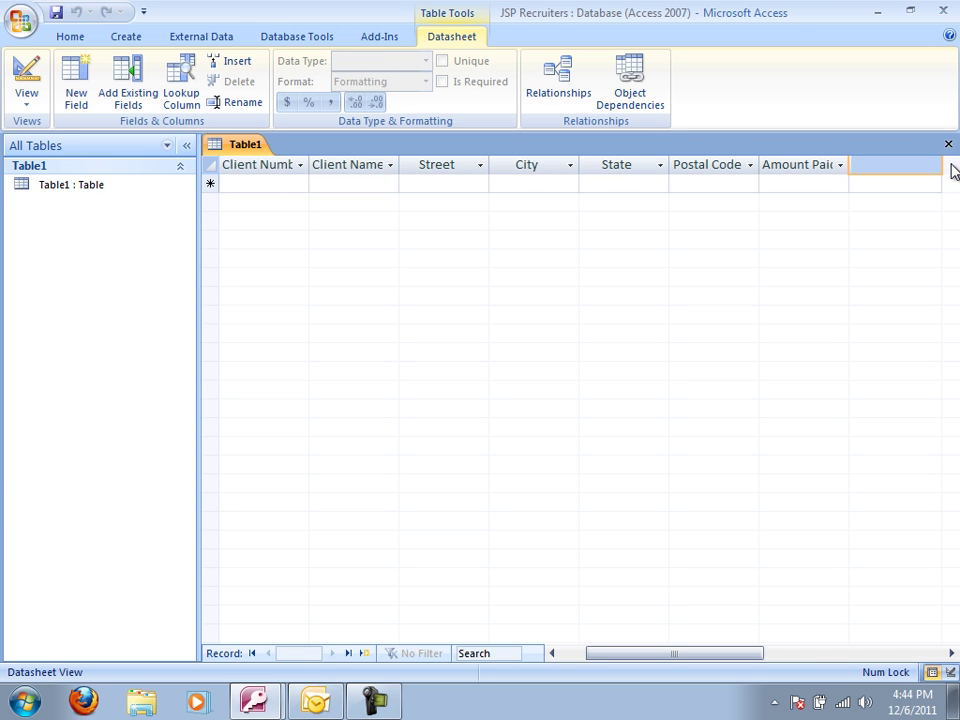
text(Current Due)
key(Tab)
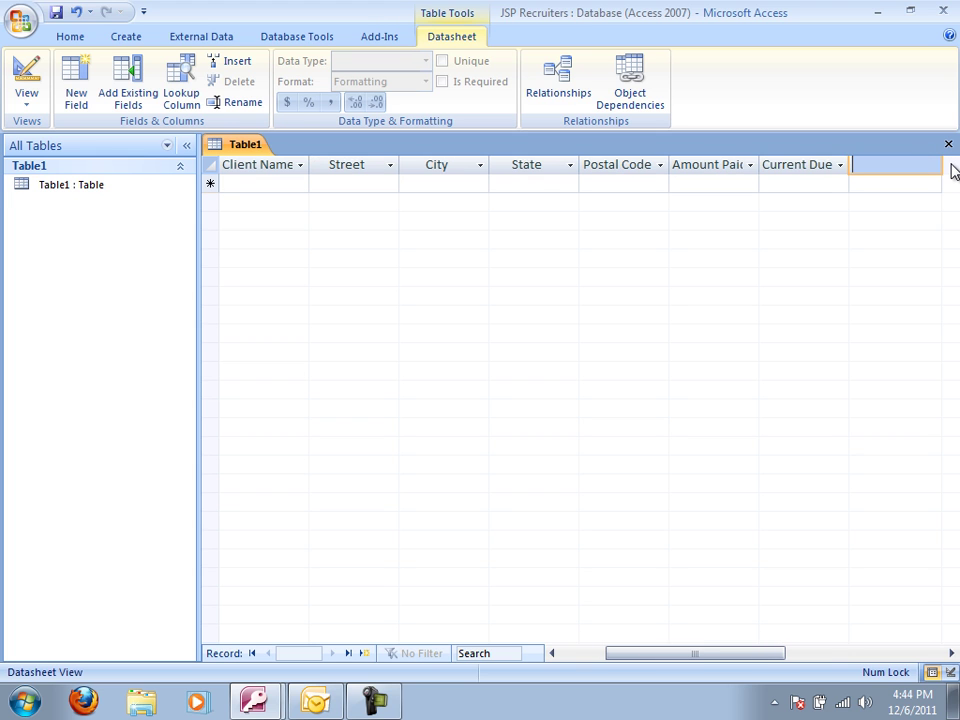
text(Rec)
text(ruiter)
text( Numbe)
text(r)
key(Return)
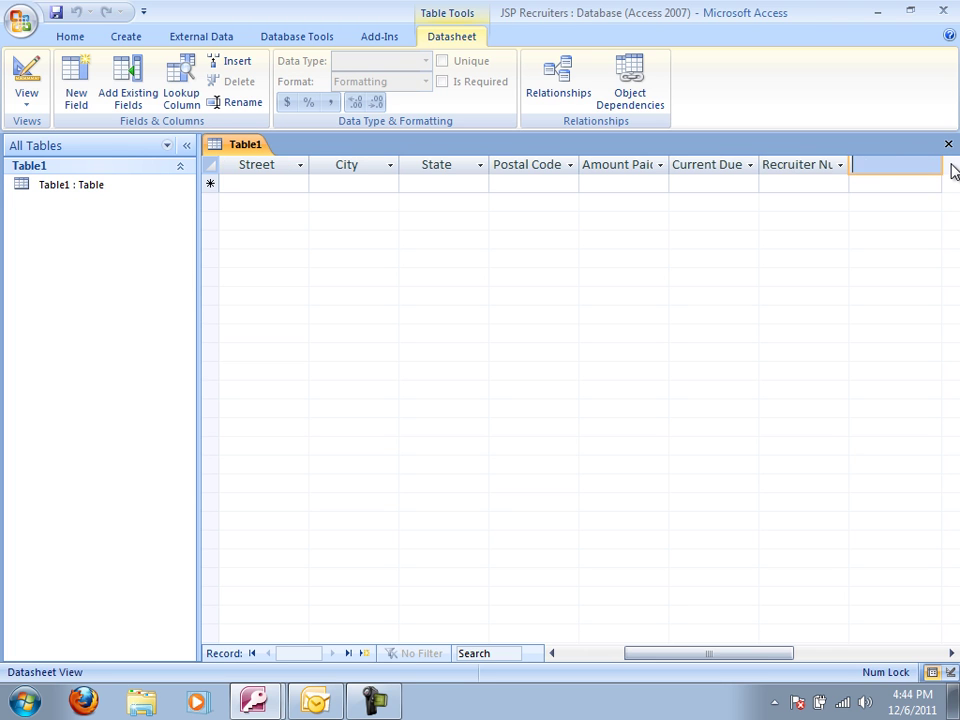
key(Down)
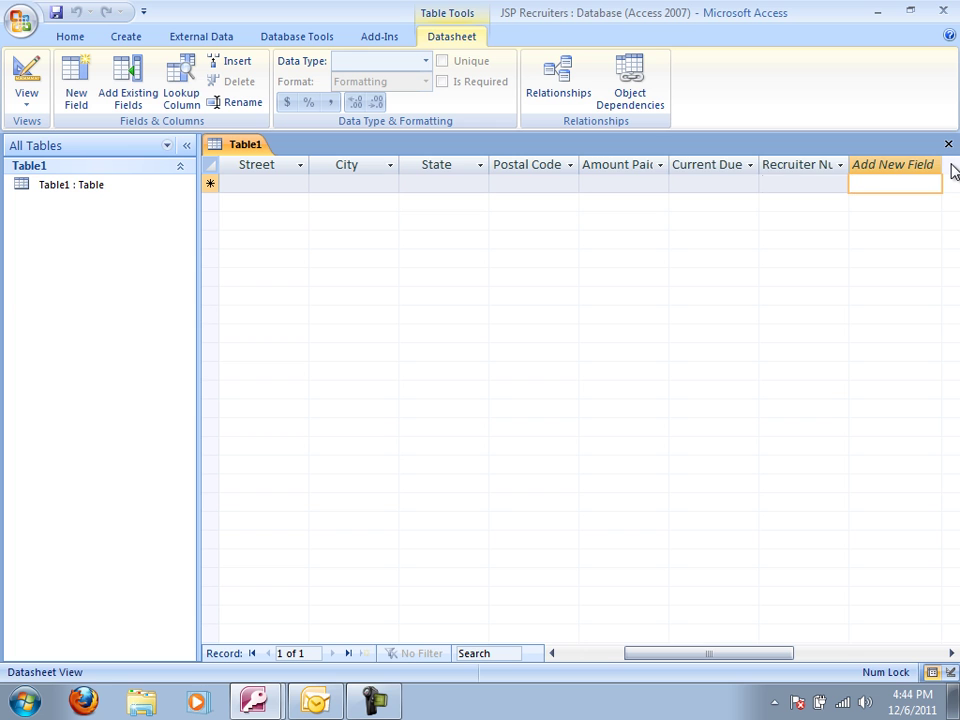
key(Left)
key(Left)
key(Left)
key(Left)
key(Left)
key(Left)
key(Left)
key(Left)
key(Left)
key(Left)
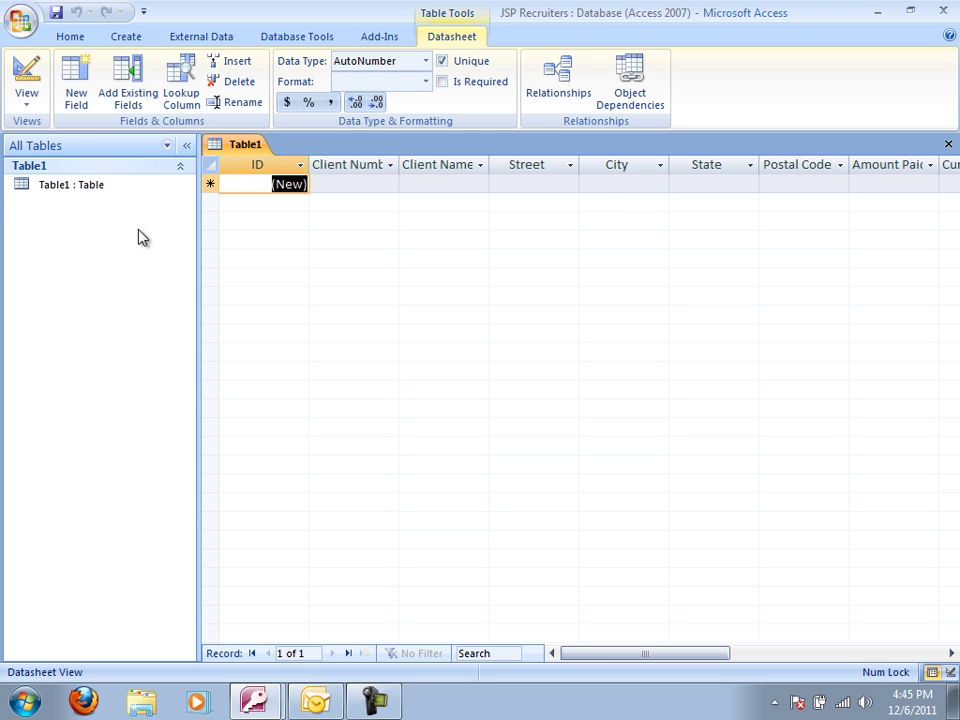
Enter client AC34, Alys Clinic, as Table1's first record and close the table.
click(454, 184)
text(Aly)
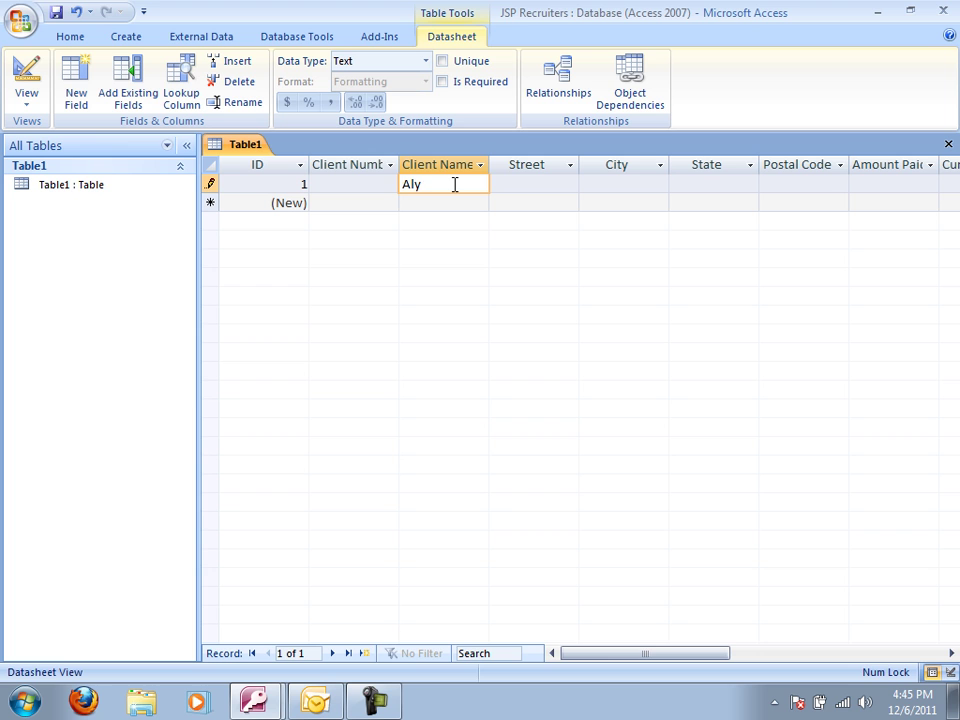
text(s Clinic)
click(332, 183)
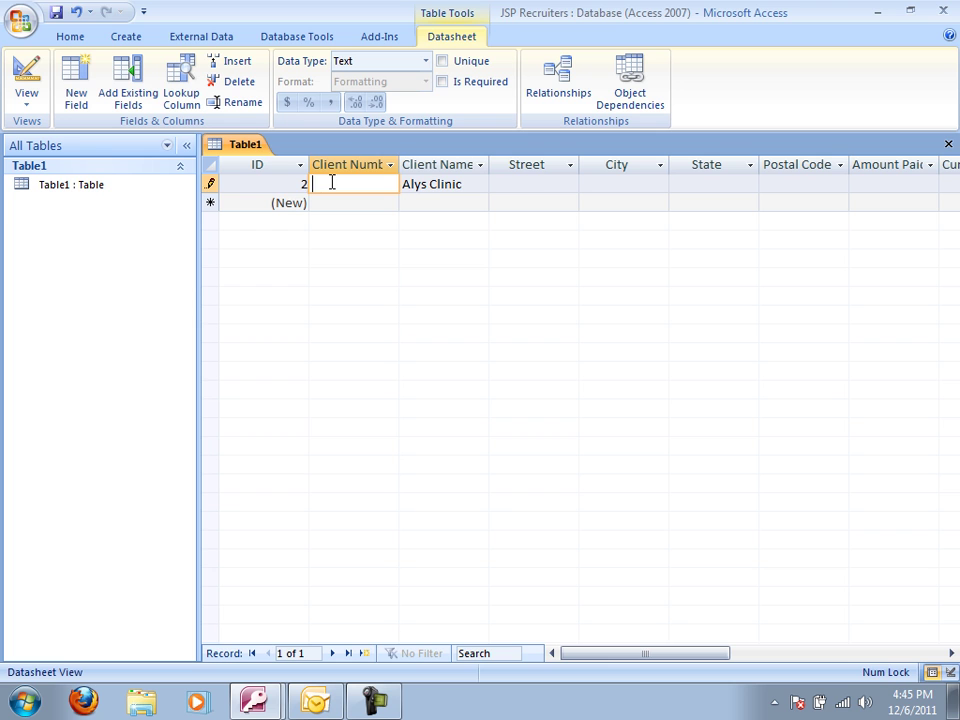
text(AC34)
click(542, 181)
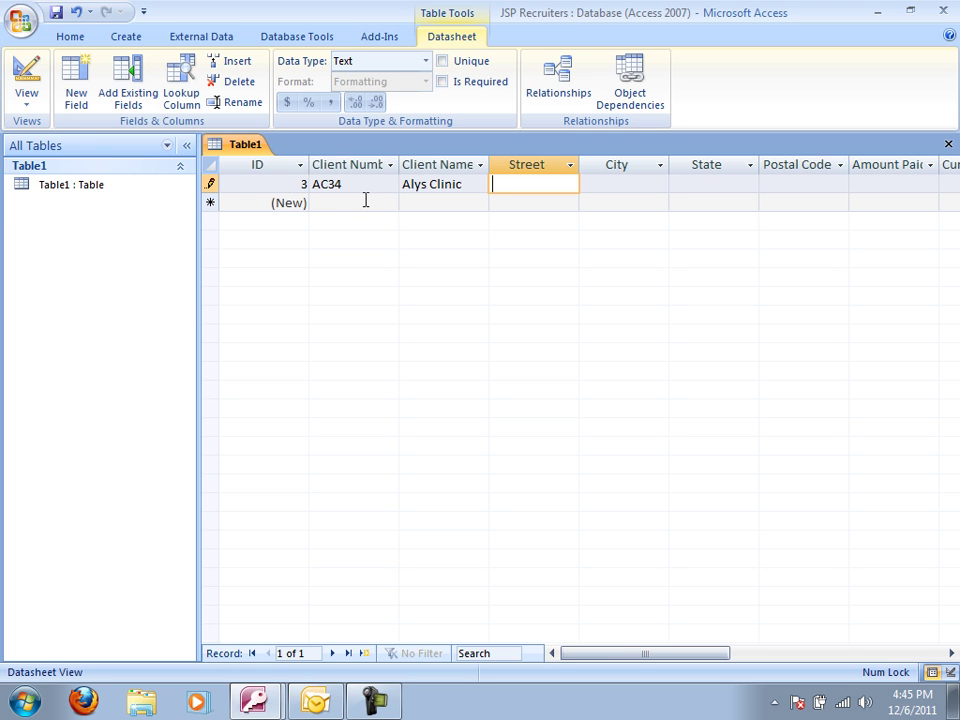
click(950, 150)
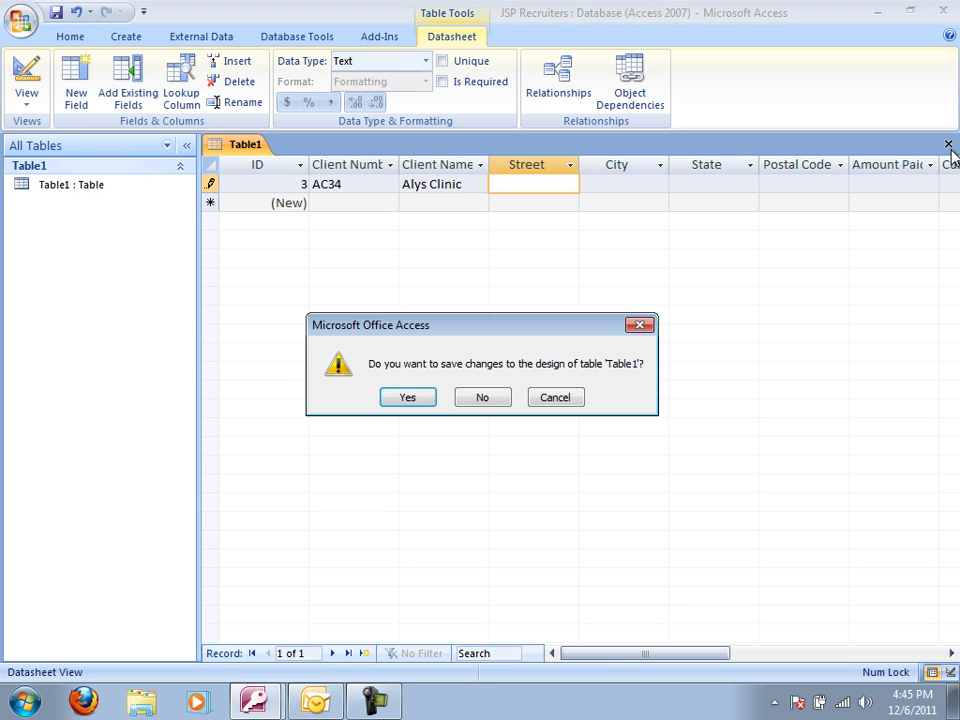
Save the table as 'Client' and reopen it from the Navigation Pane.
click(420, 400)
text(Client)
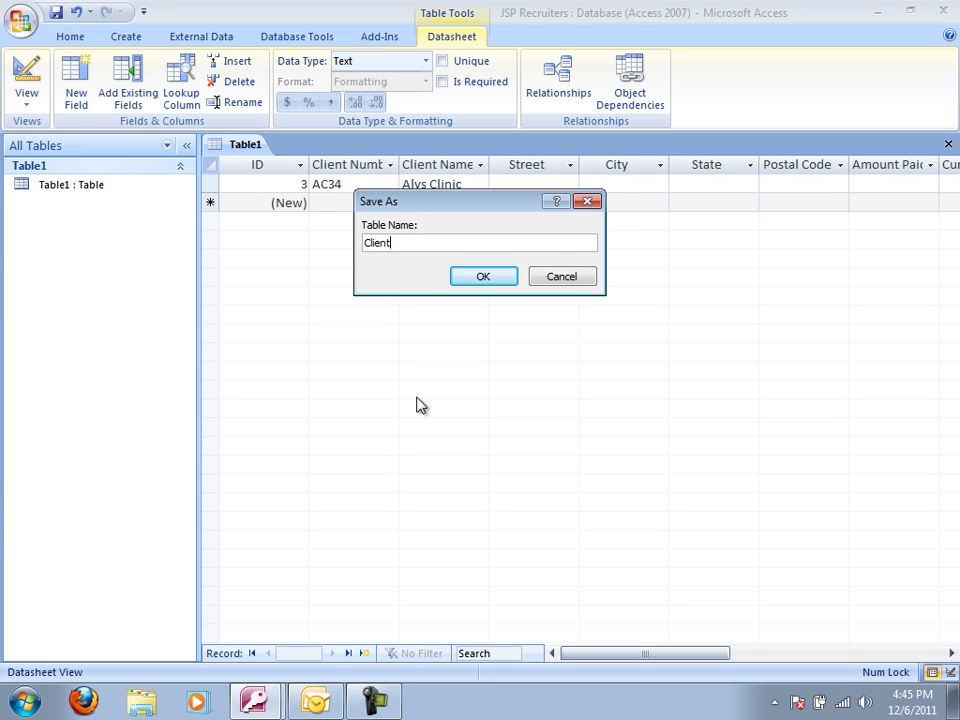
click(470, 278)
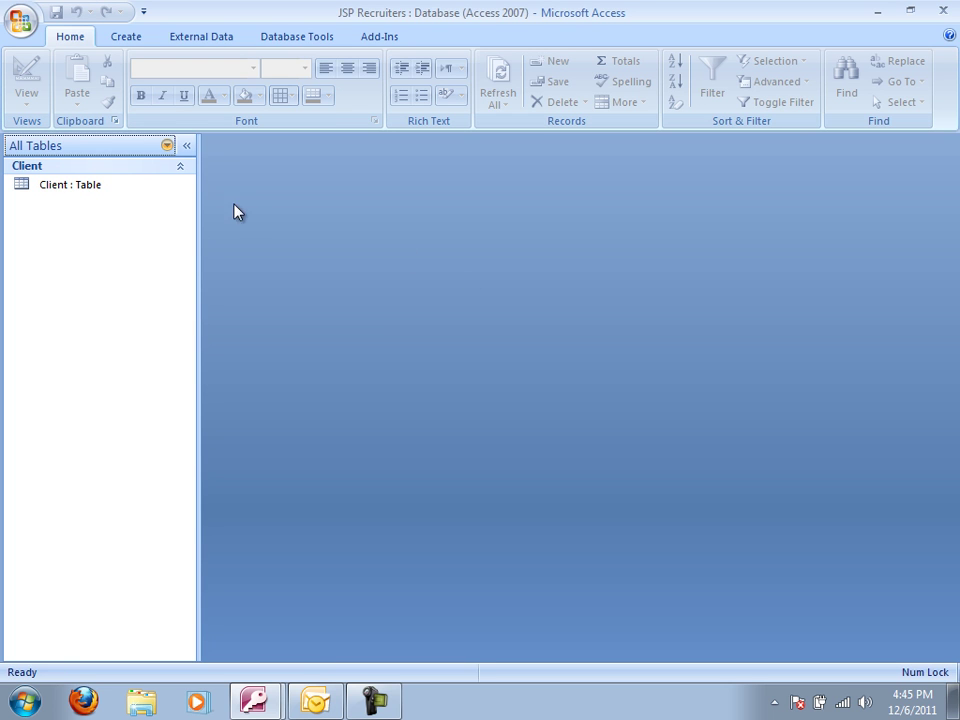
click(185, 147)
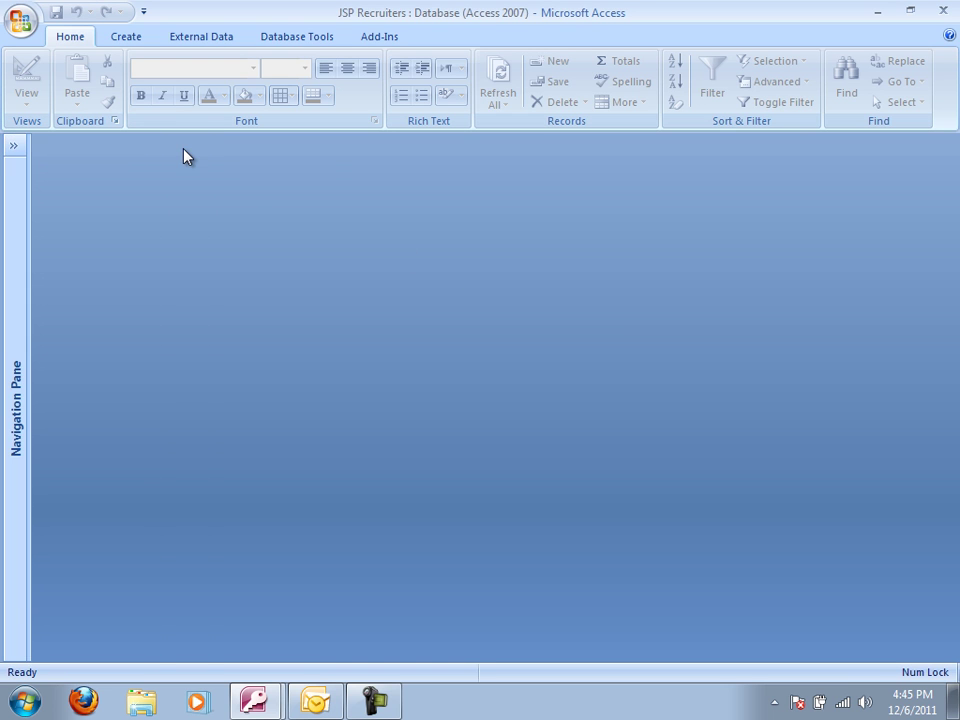
click(11, 160)
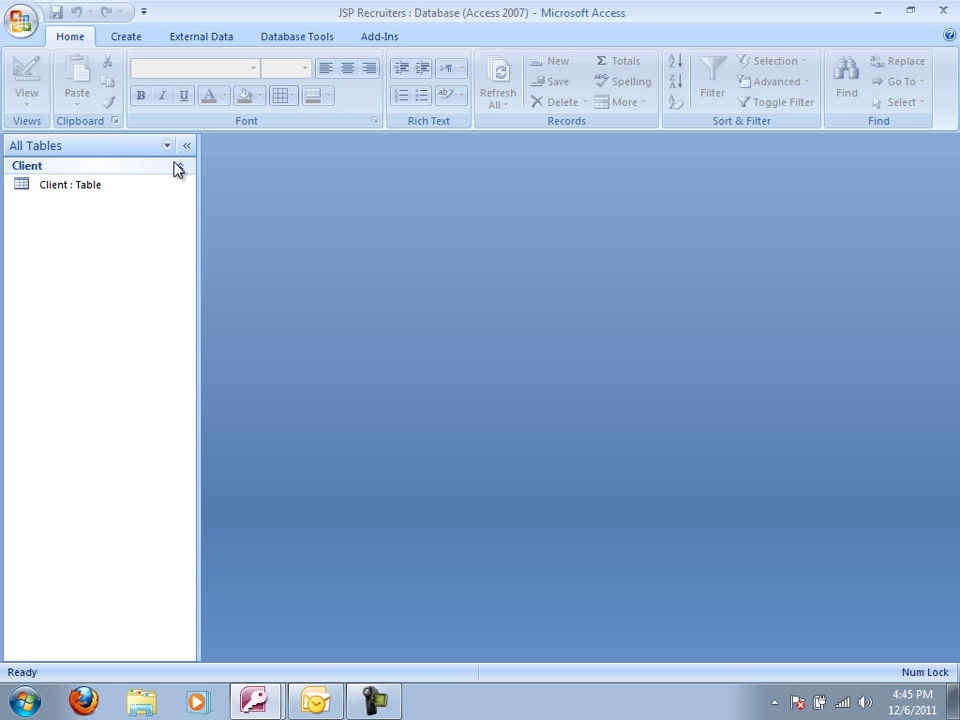
double_click(102, 190)
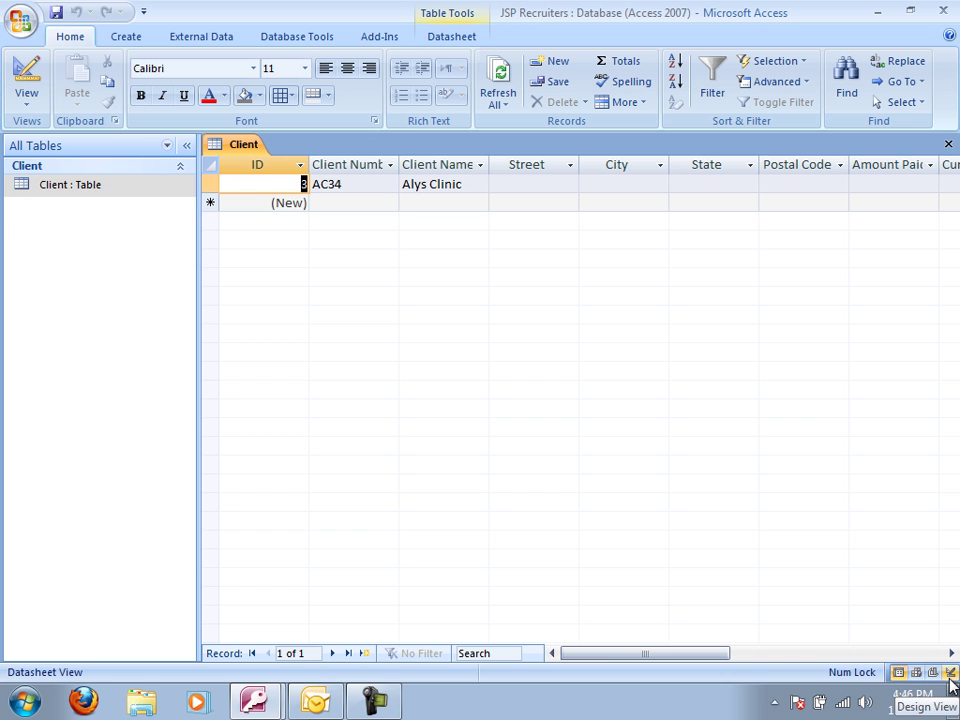
Switch the Client table to Design View.
click(27, 104)
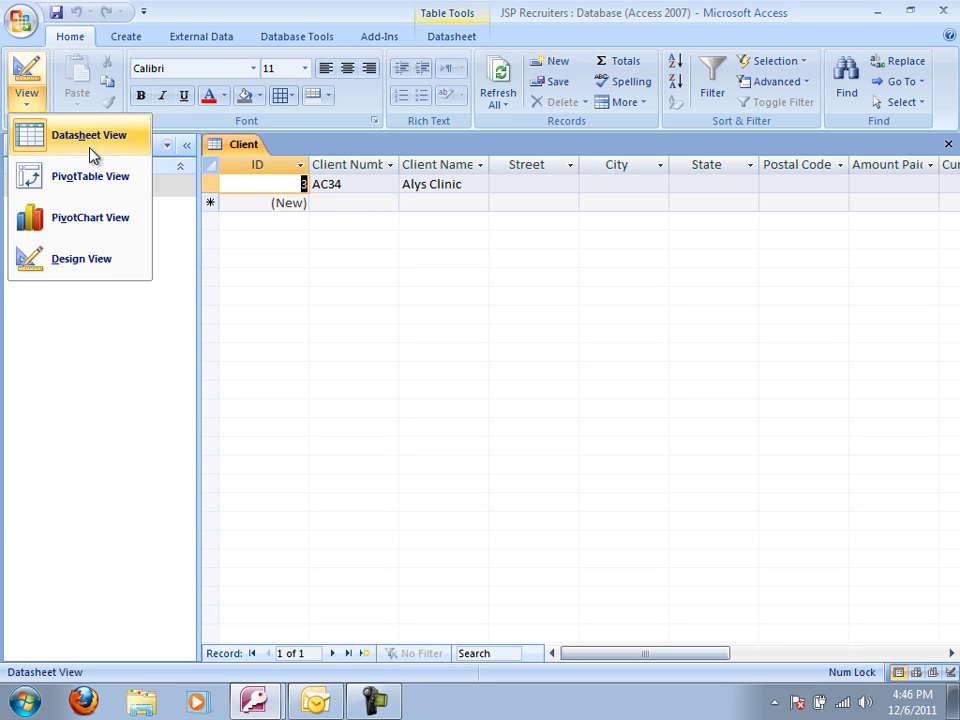
click(76, 262)
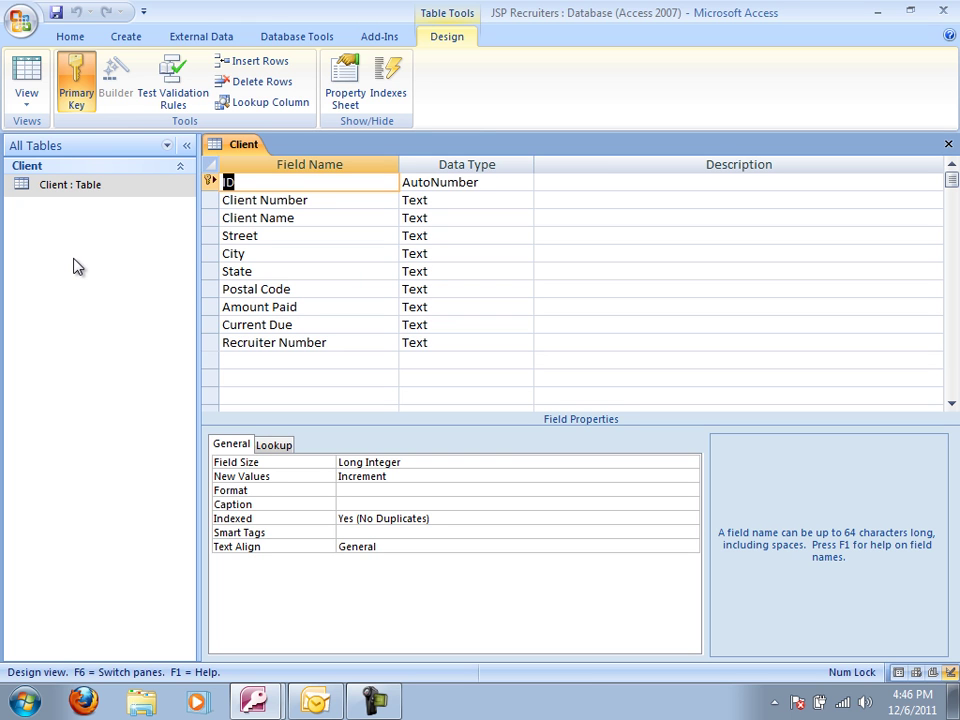
Set Client Number as the primary key and delete the ID field.
click(209, 202)
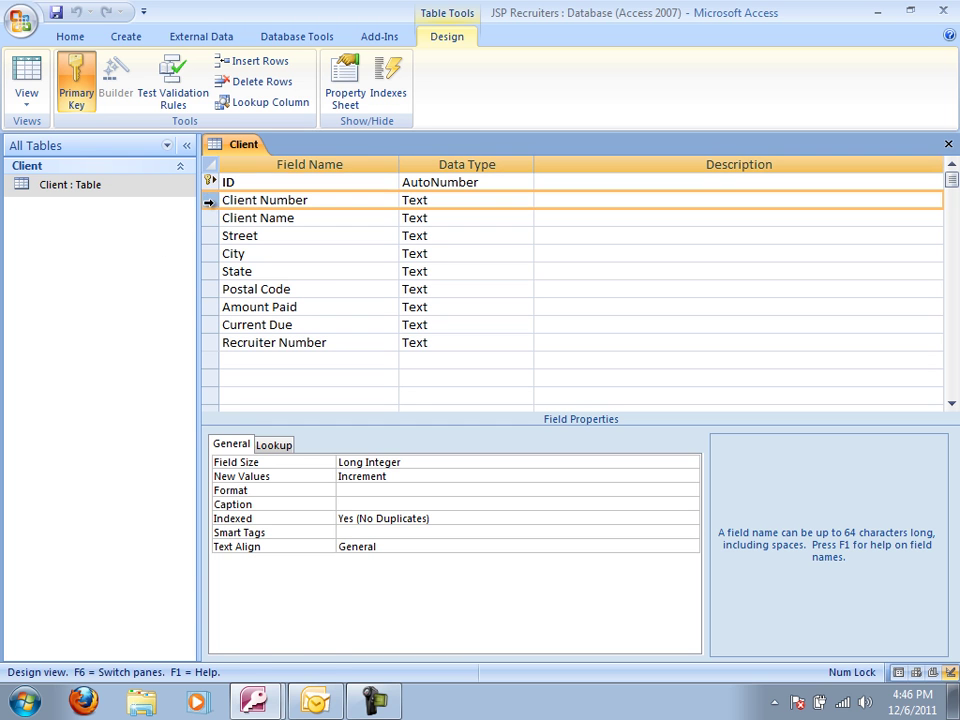
click(73, 95)
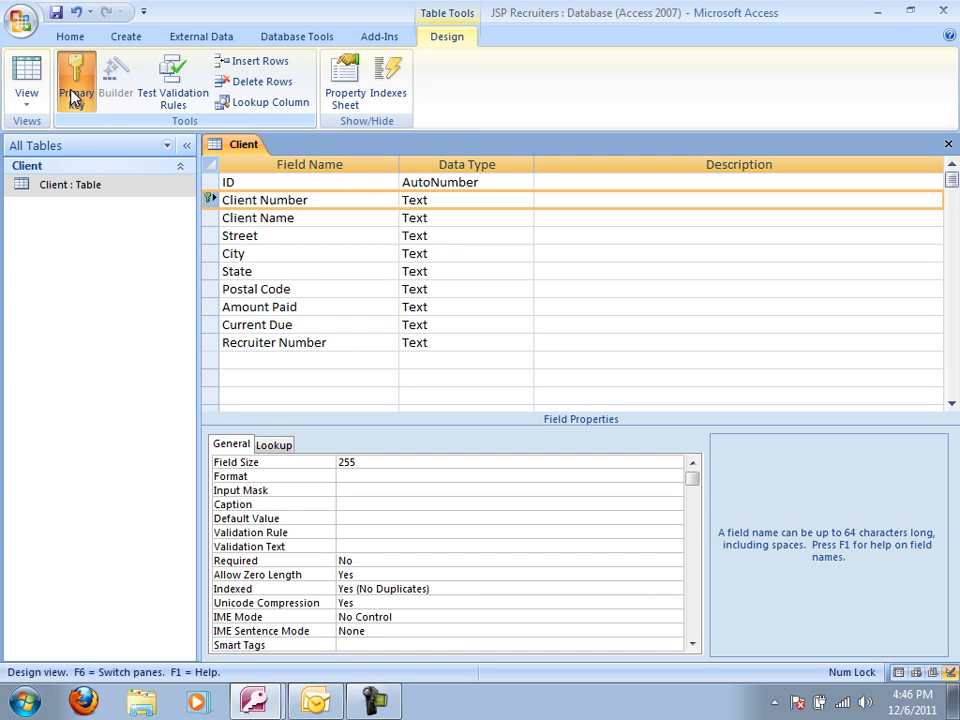
click(209, 183)
right_click(209, 184)
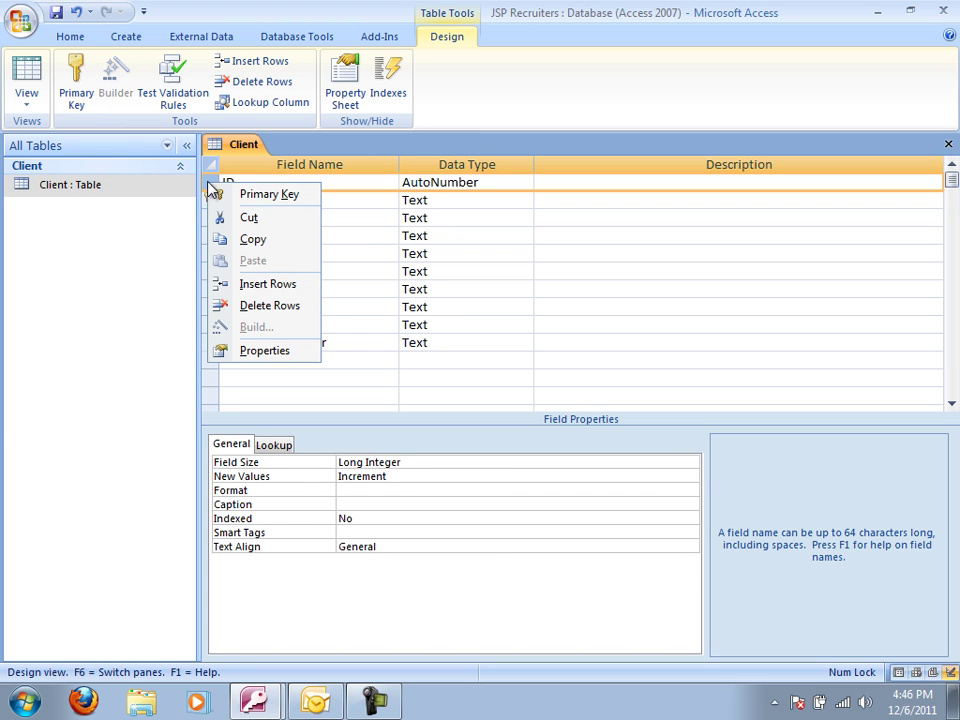
click(270, 305)
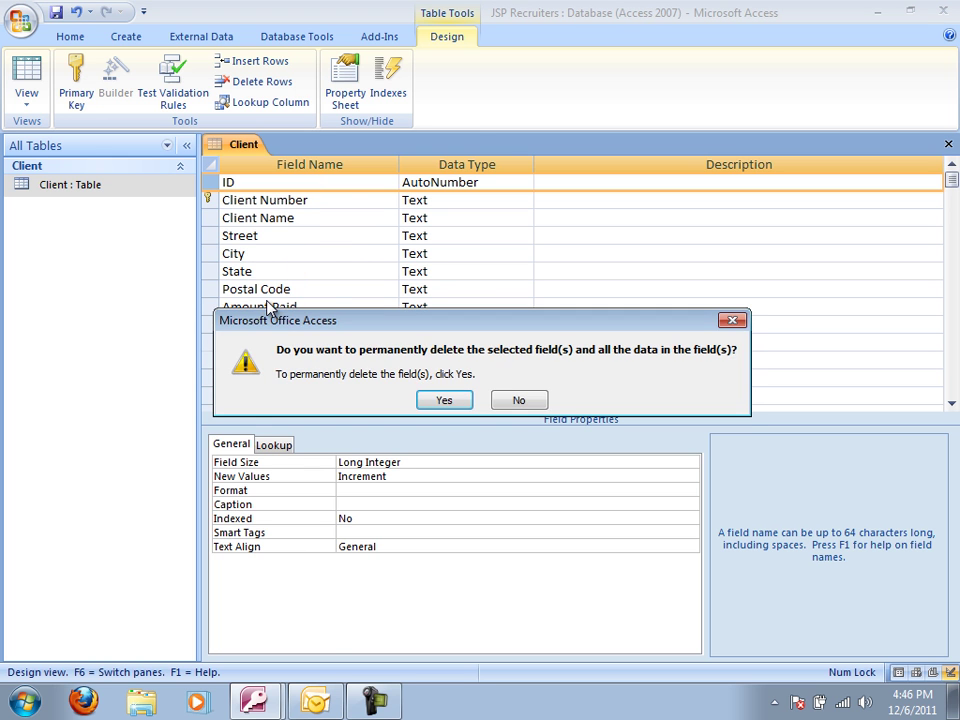
click(444, 400)
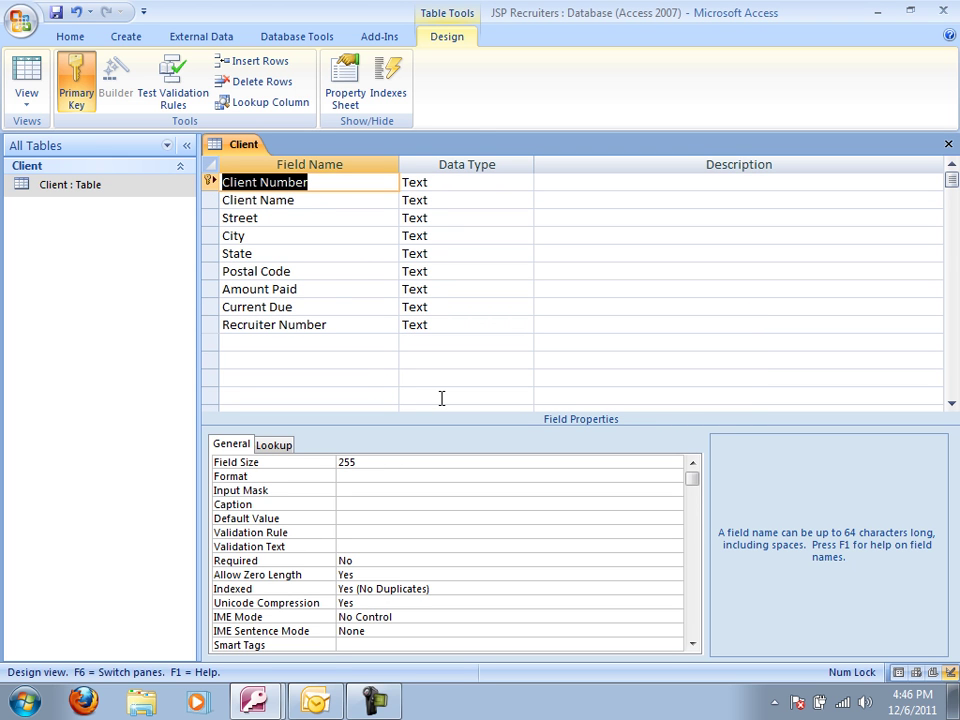
Save the redesigned Client table and return to Datasheet View.
click(24, 76)
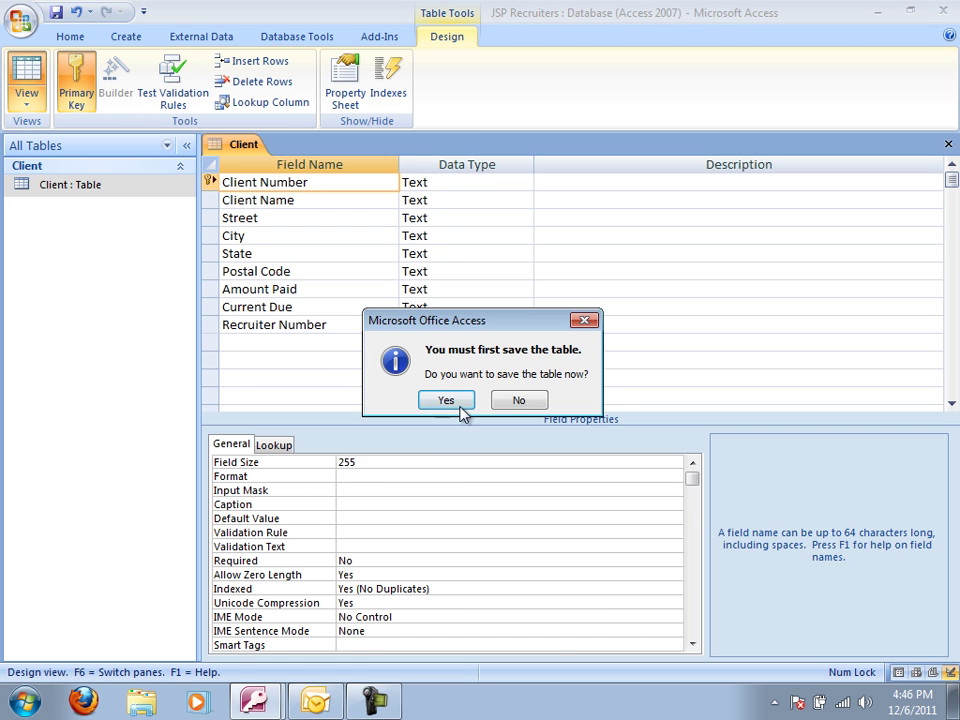
click(448, 401)
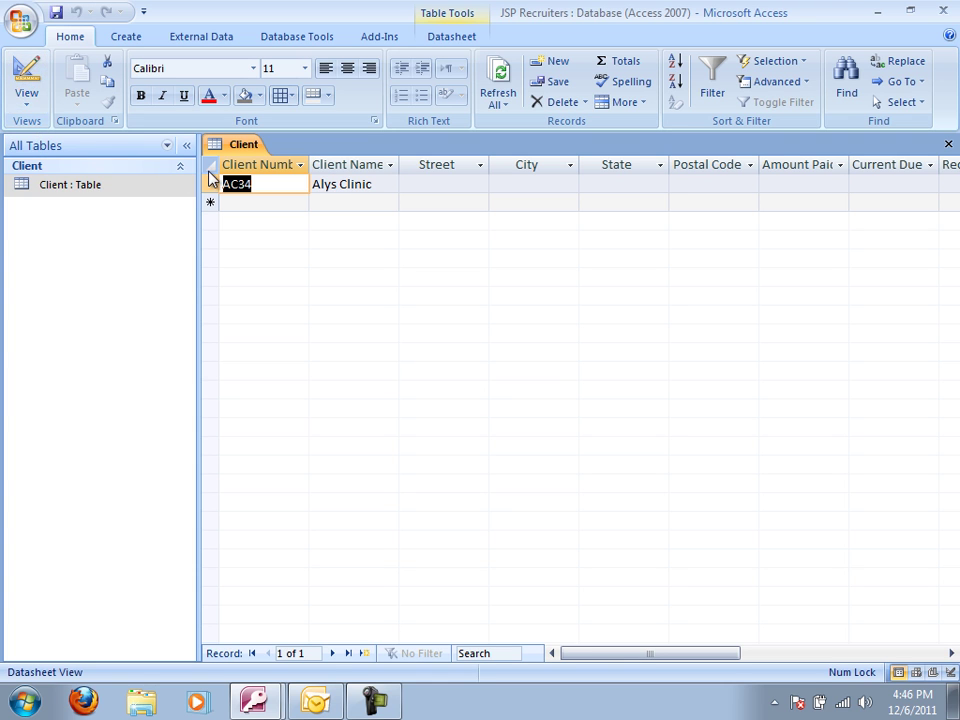
click(30, 75)
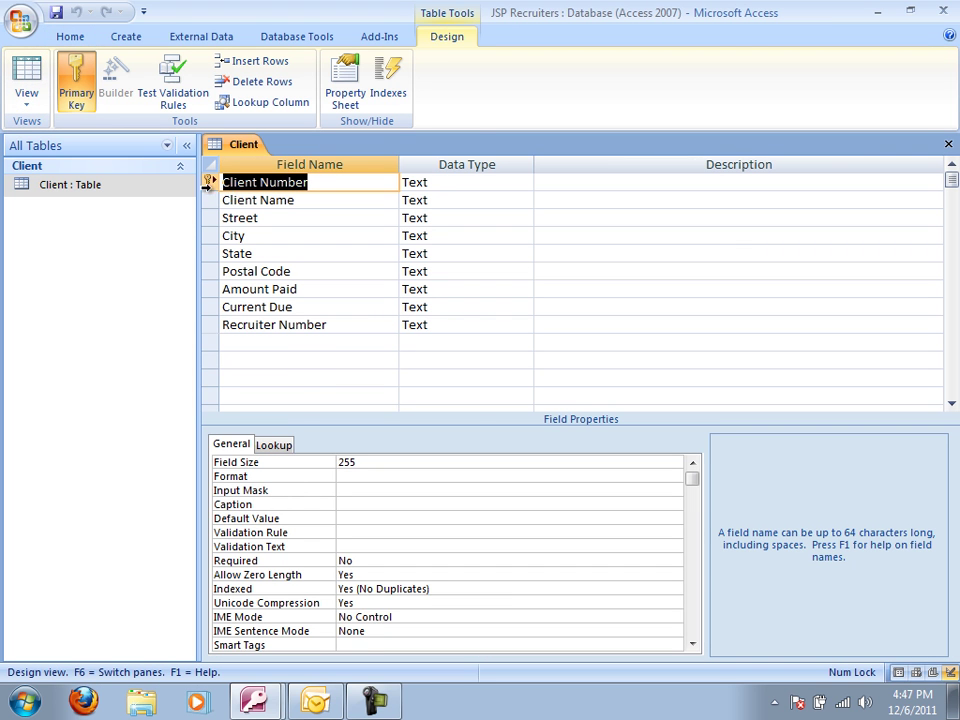
click(27, 75)
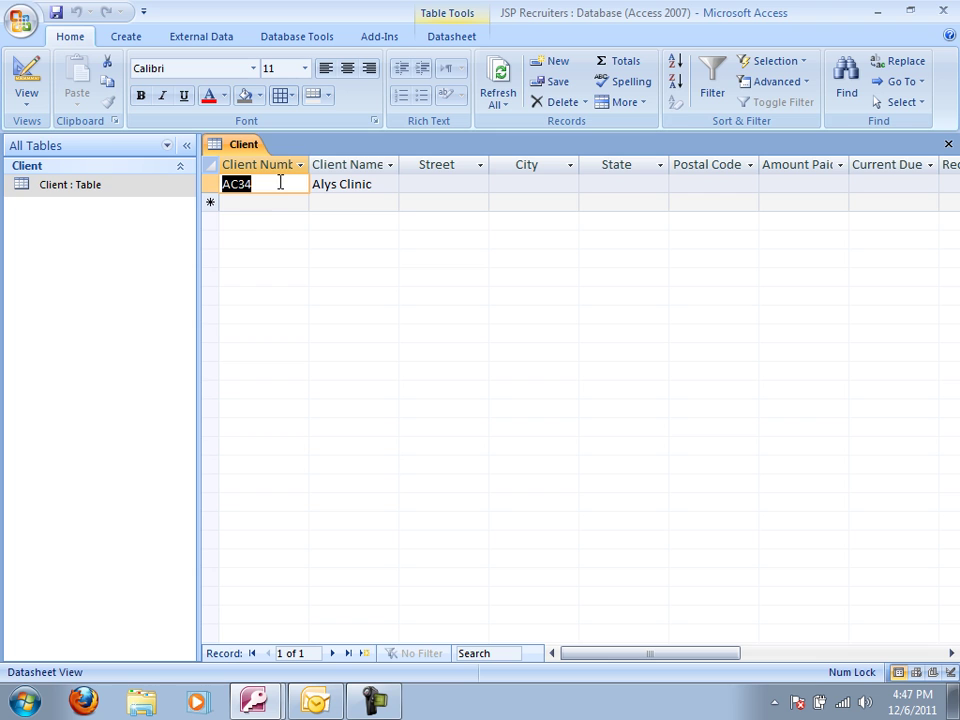
Enter Berls Hospital as a new record's client name, dismiss the null-key error, and select its Client Number.
click(338, 200)
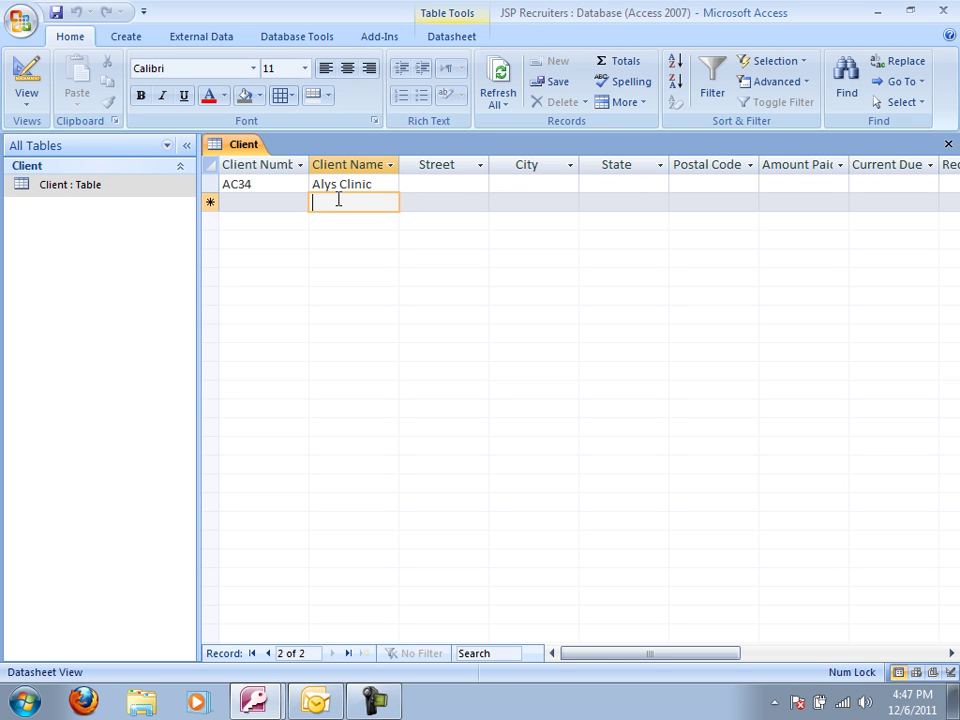
text(Berls Hosp)
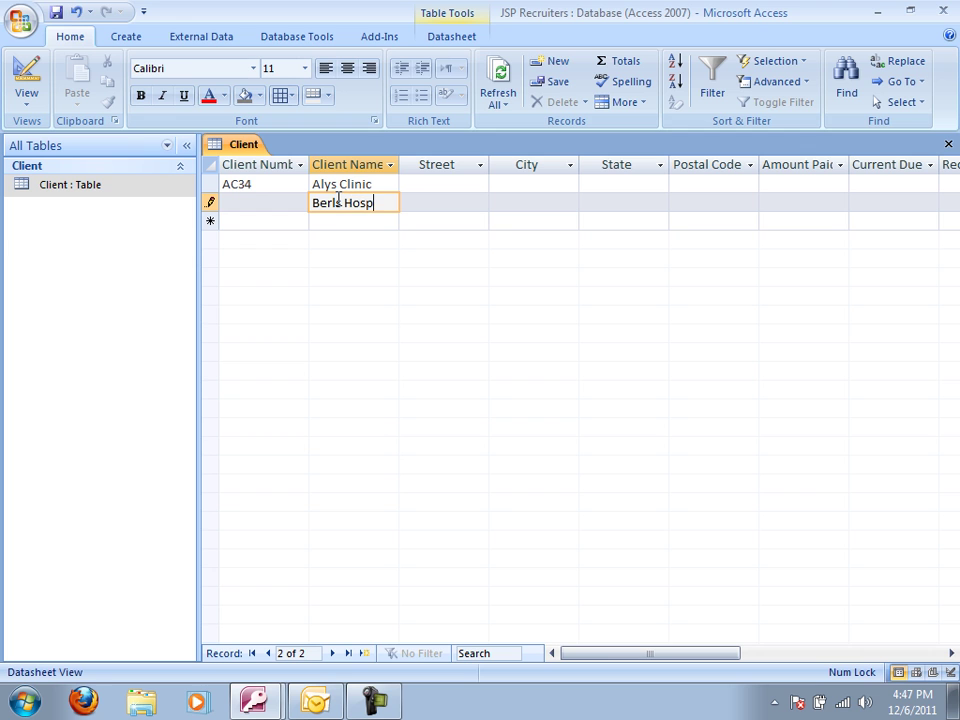
text(ital)
click(378, 224)
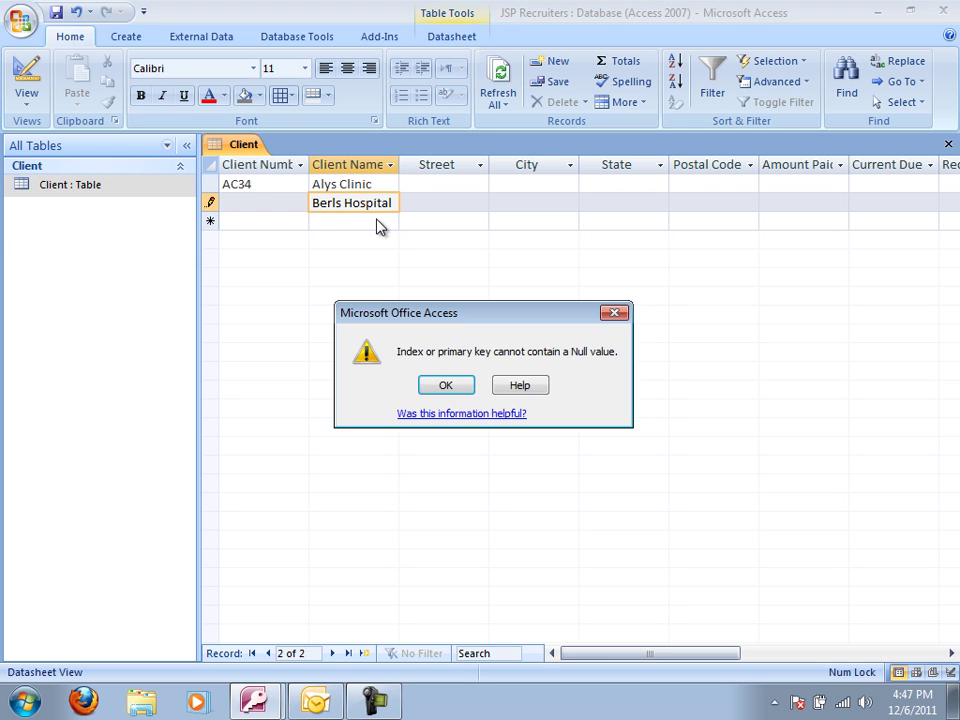
click(446, 386)
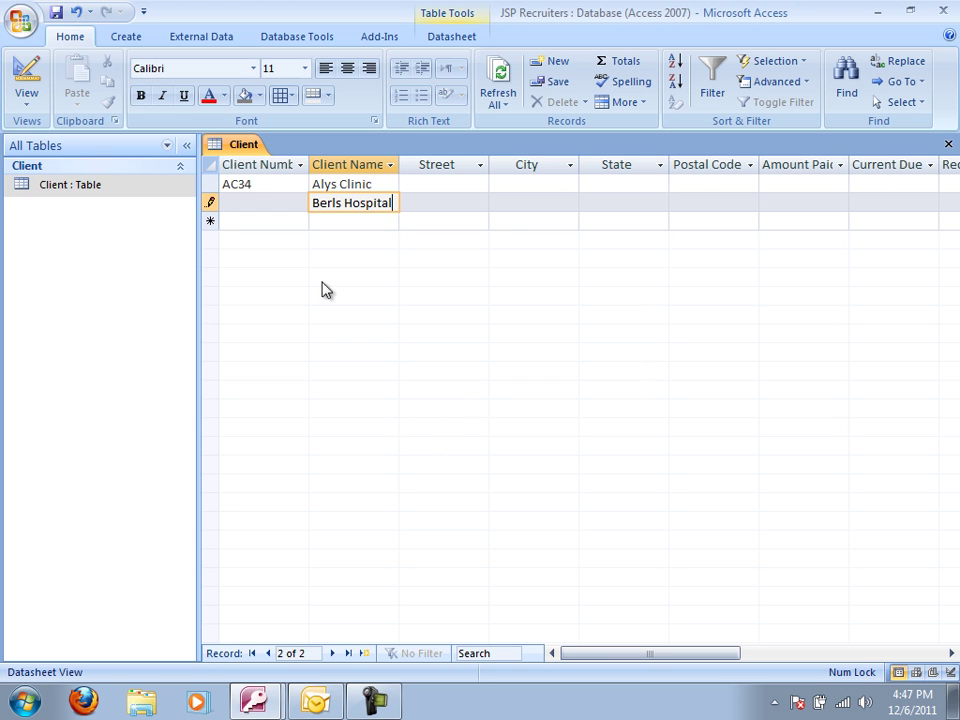
click(277, 205)
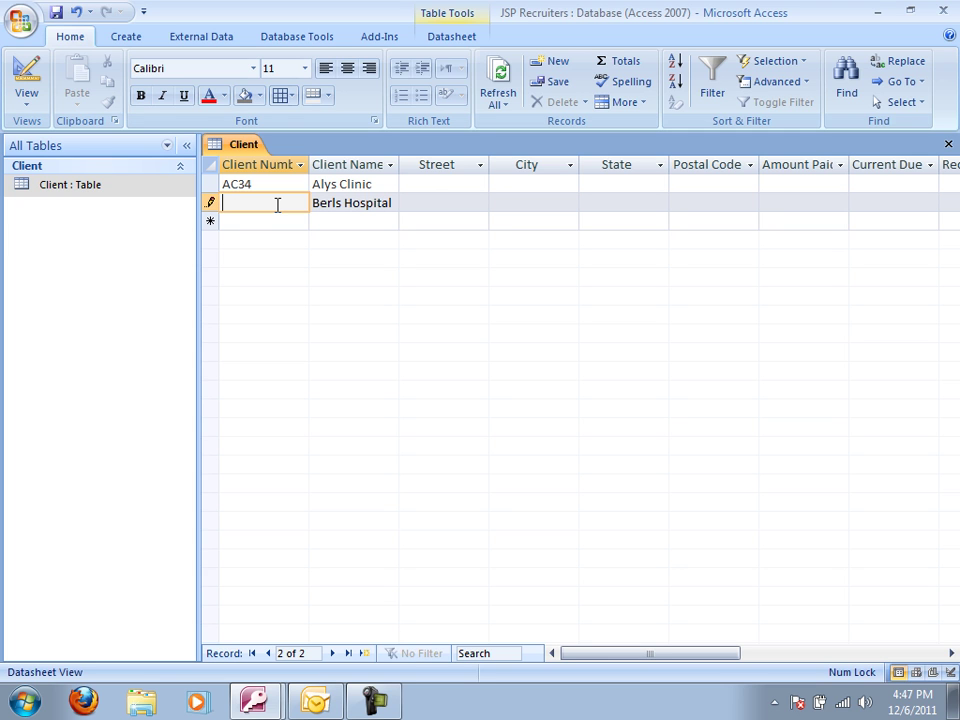
Enter BH72 as Berls Hospital's client number.
text(BH72)
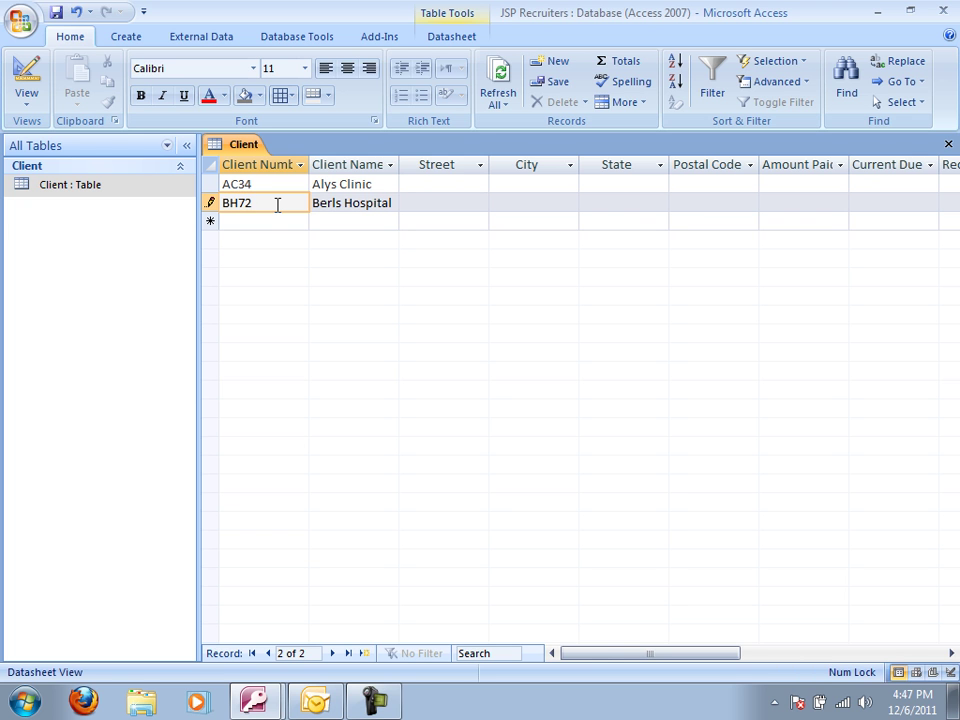
Remove the primary key from Client Number, save the table, and return to its records.
click(24, 80)
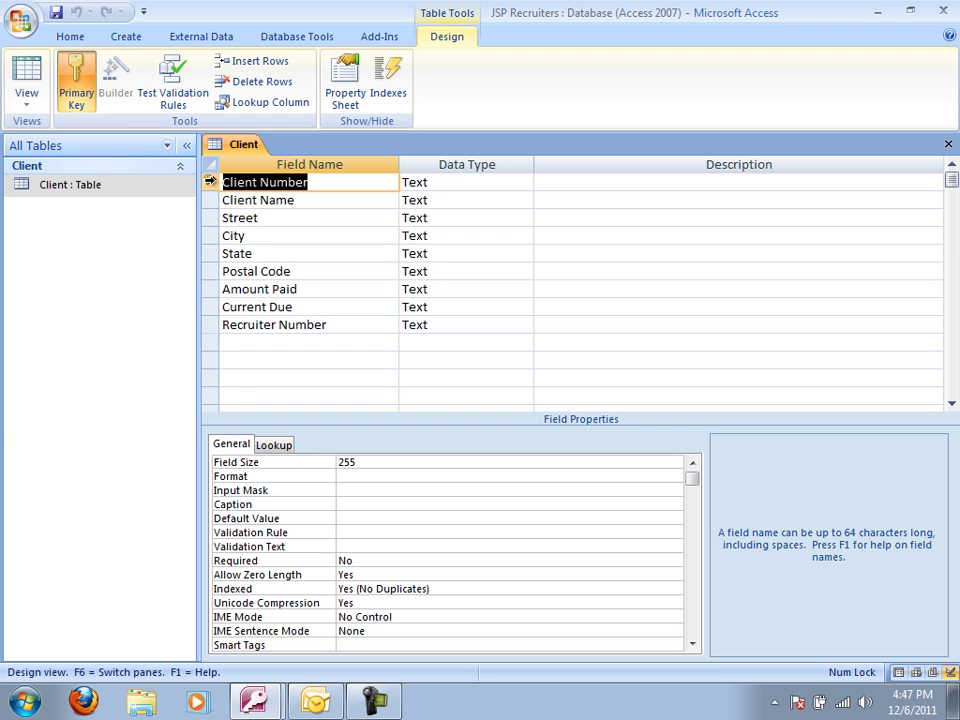
click(72, 80)
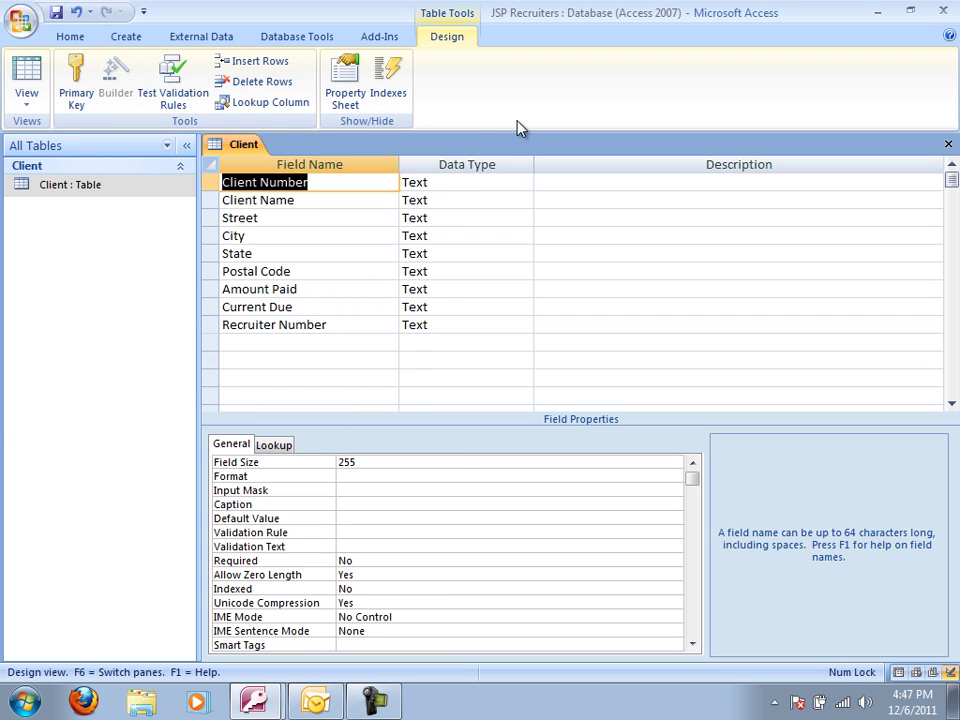
click(35, 82)
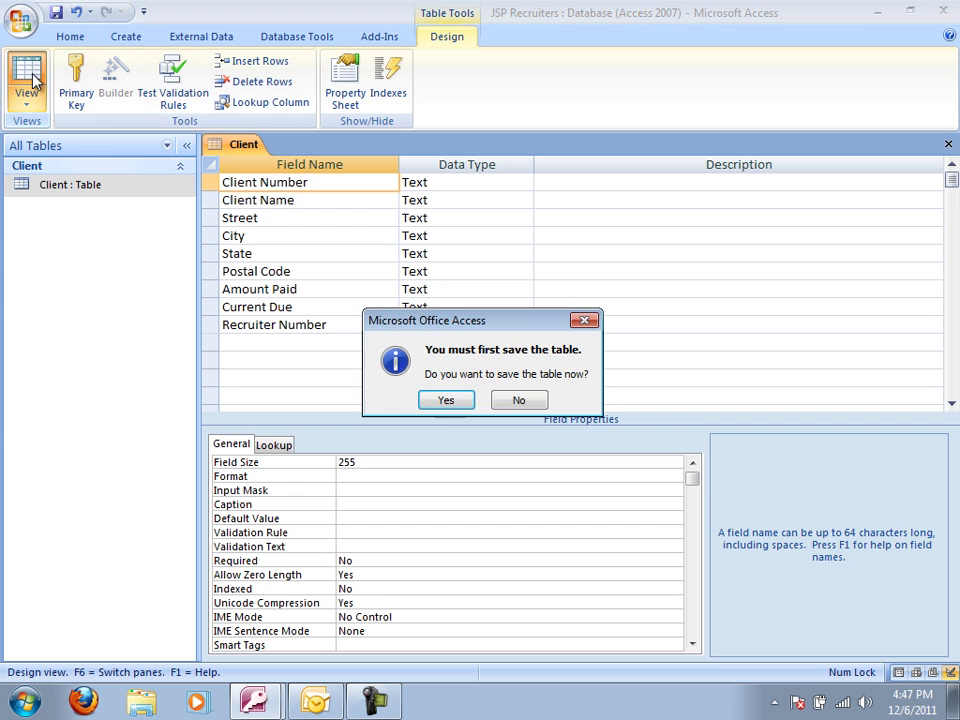
click(445, 400)
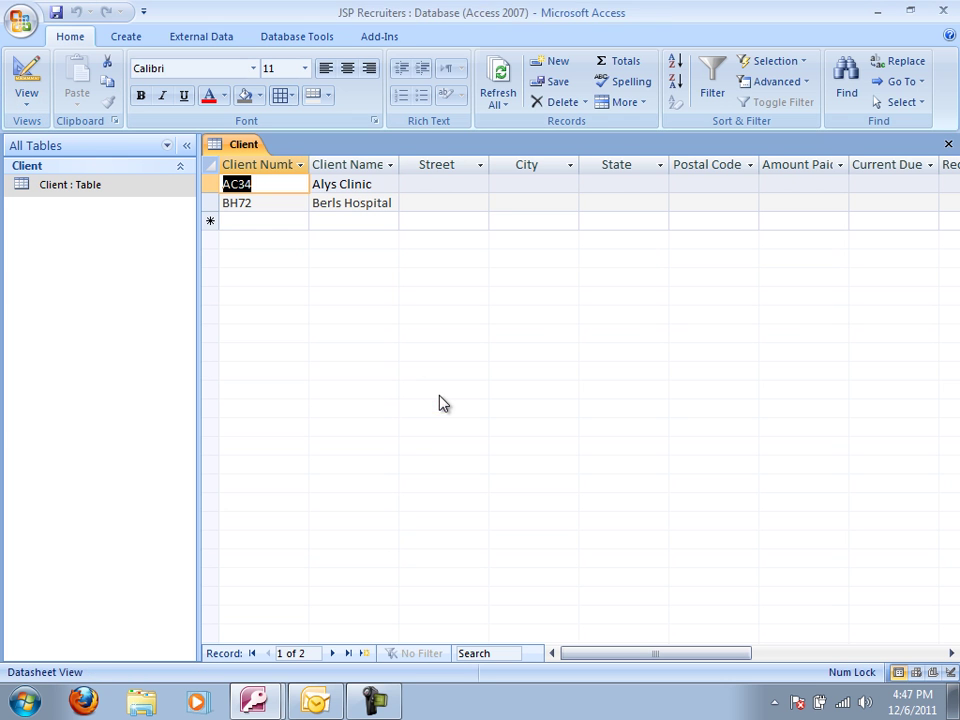
Add a third record with Client Name 'Benton Labs' and commit it.
click(328, 222)
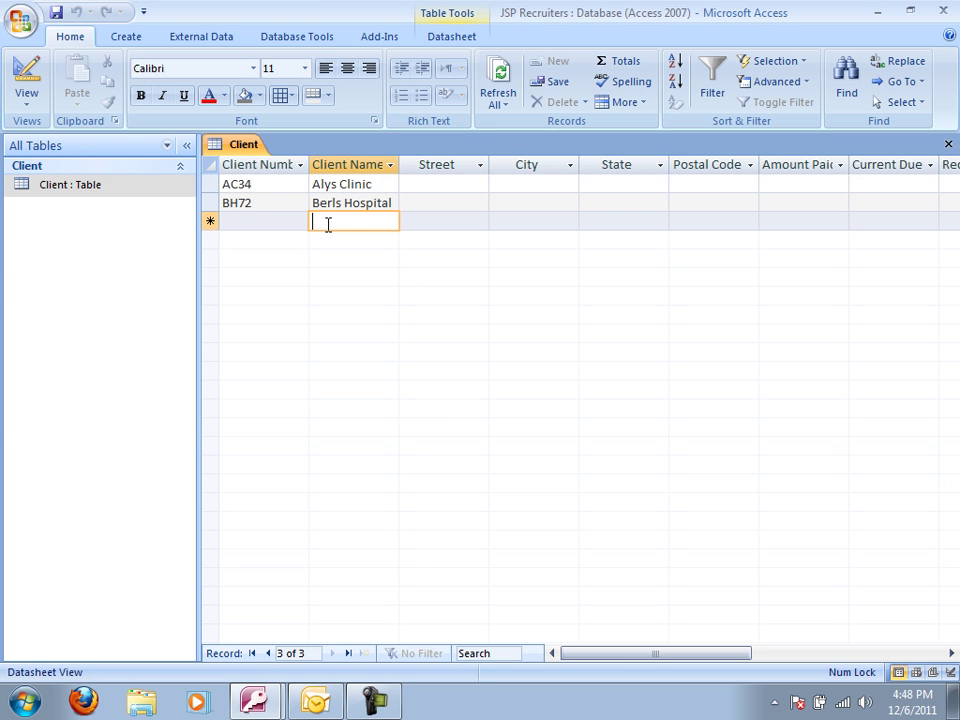
text(Benton)
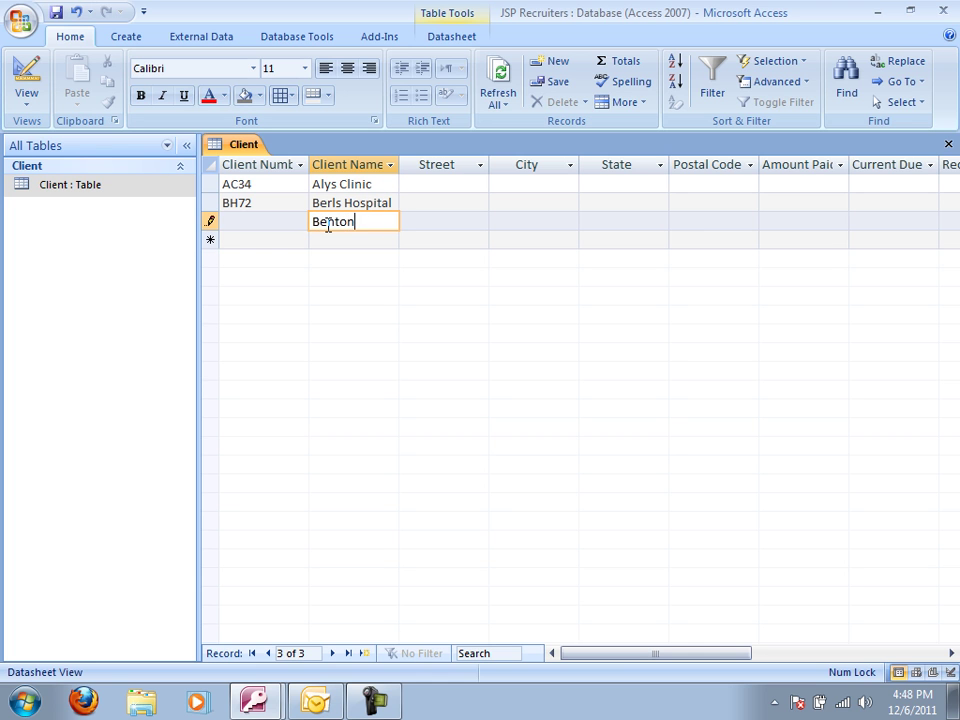
text( Labs)
click(416, 222)
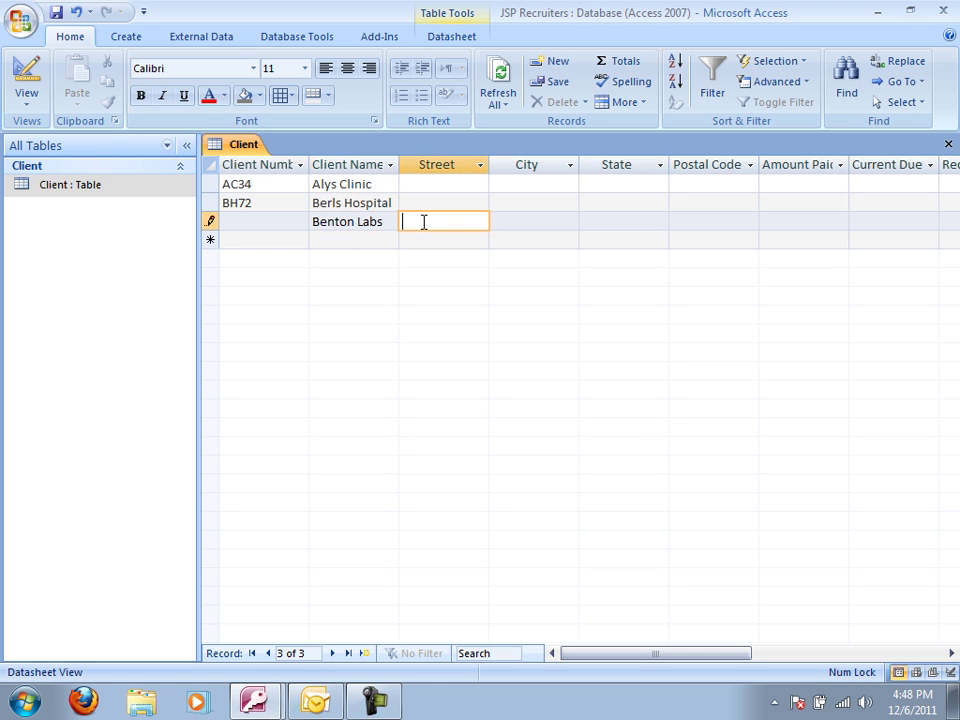
click(337, 240)
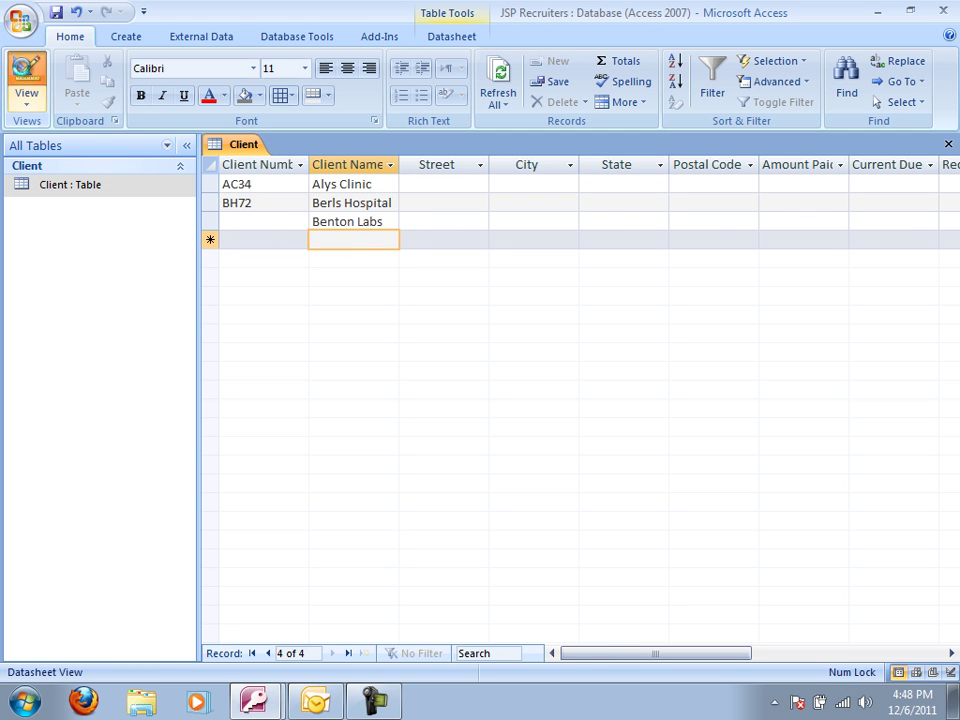
Try making Client Number the primary key; the save fails on a null value error.
click(27, 80)
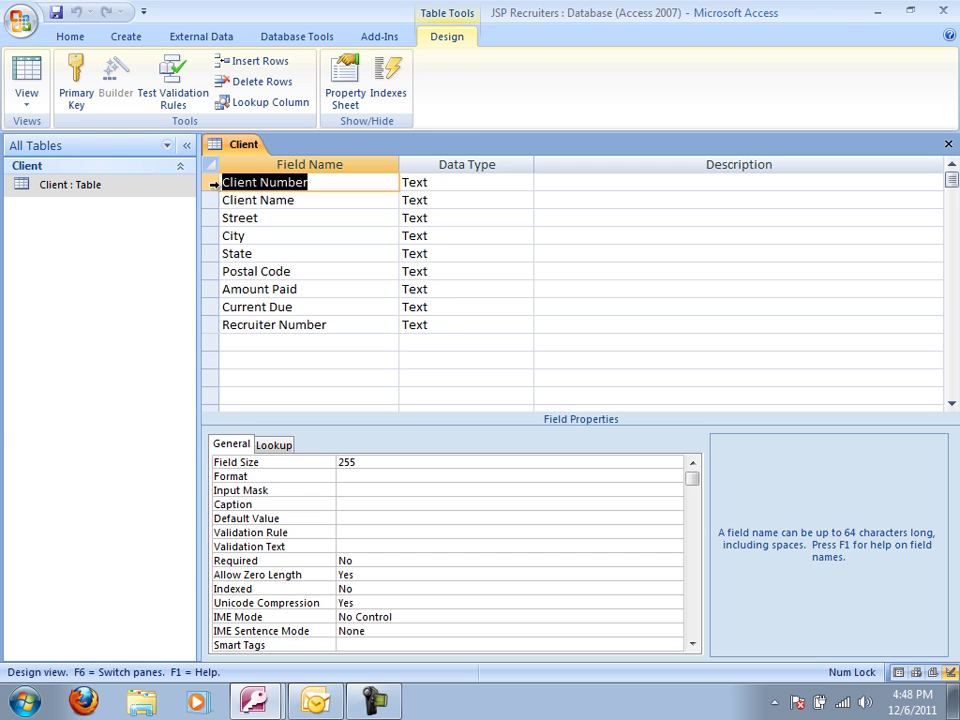
click(78, 96)
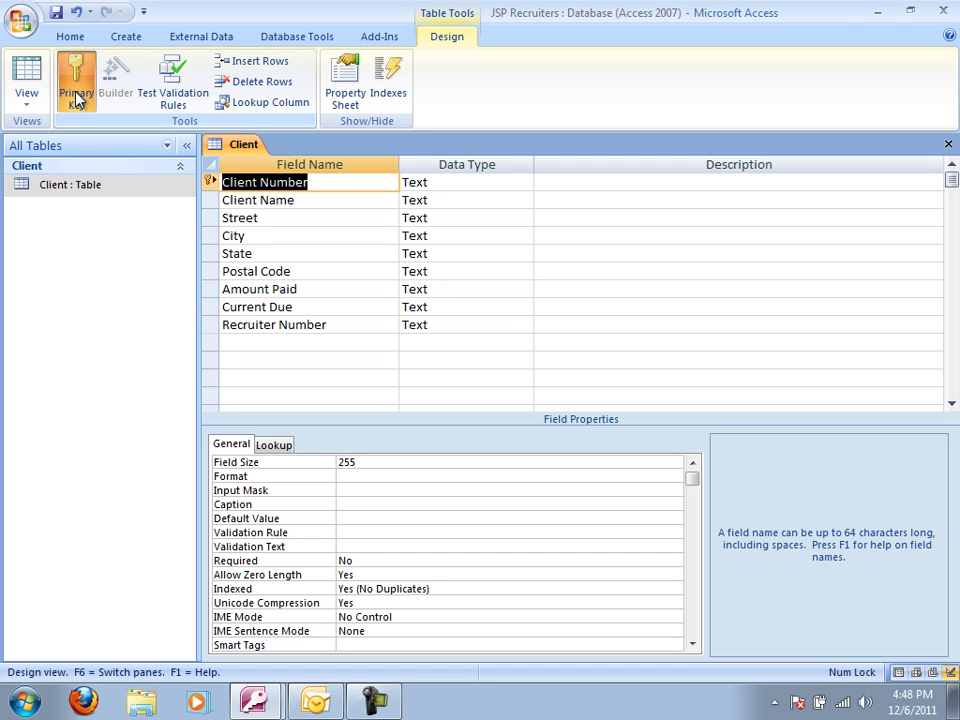
click(55, 13)
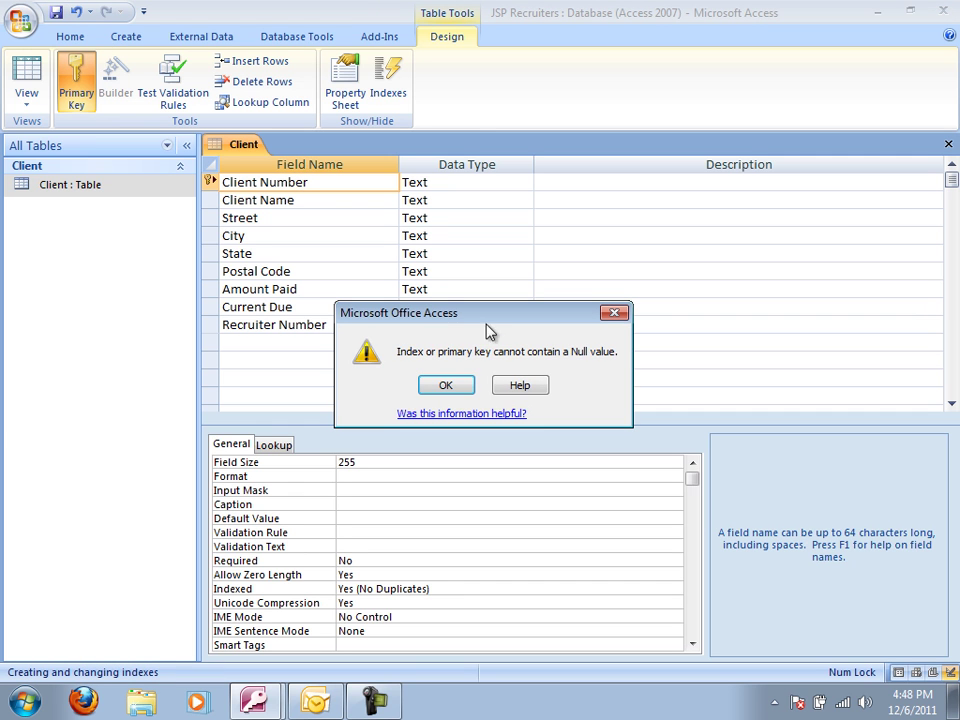
click(458, 386)
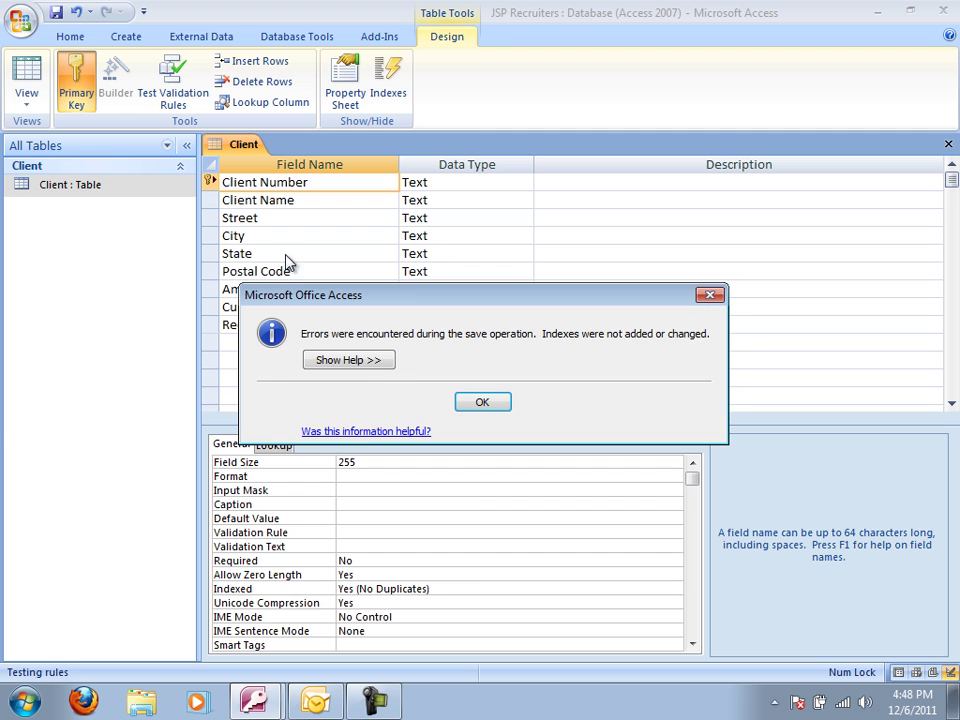
click(467, 401)
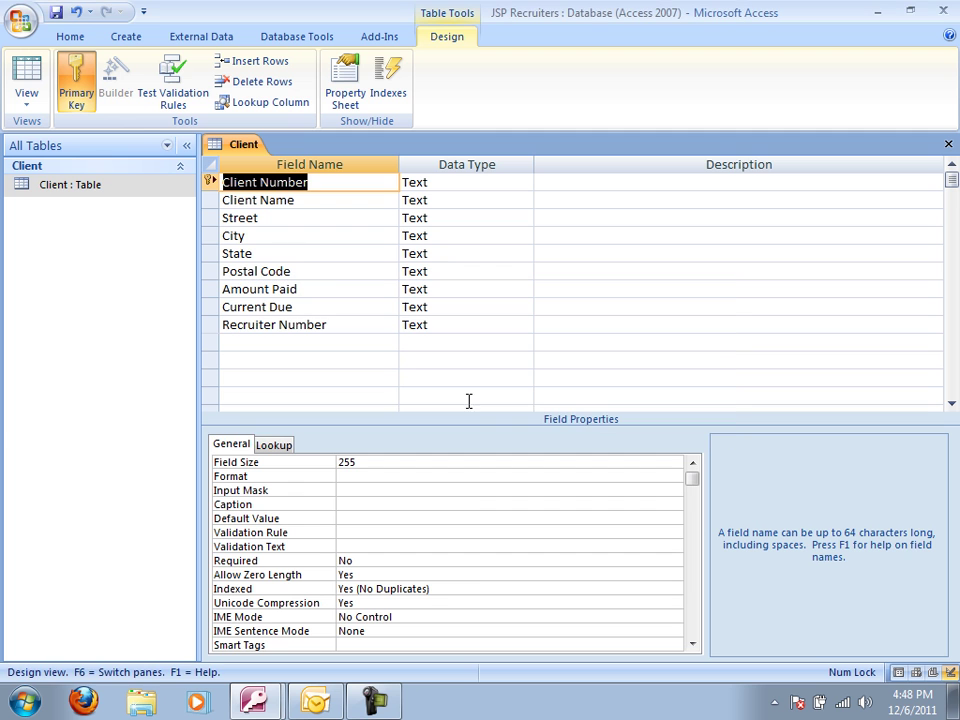
Drop the primary key, save, and enter BL12 as Benton Labs' client number.
click(87, 90)
click(26, 75)
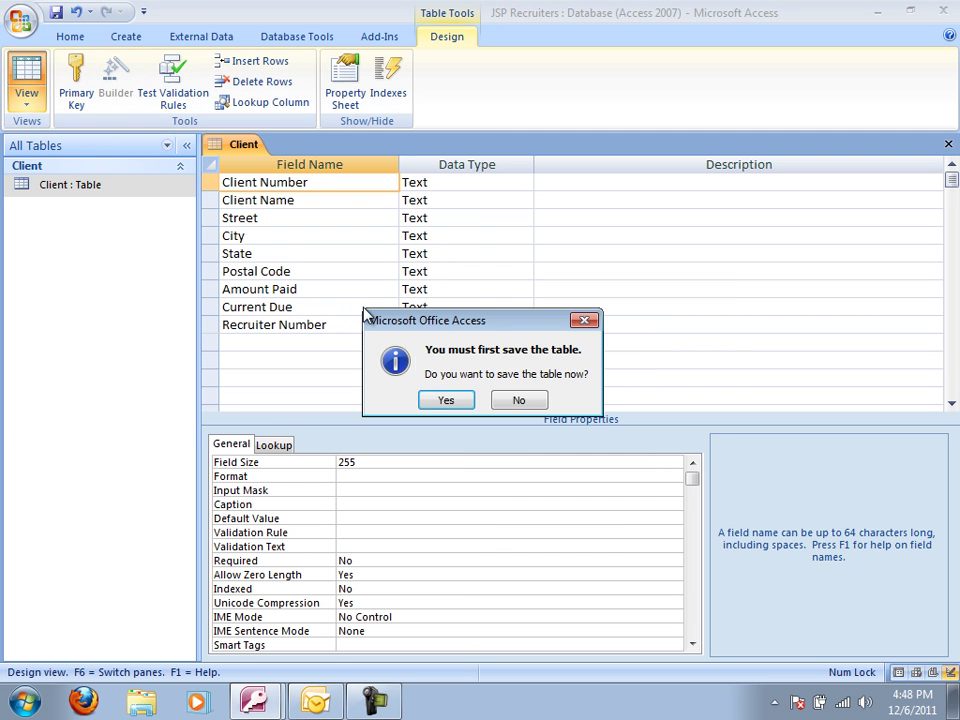
click(440, 399)
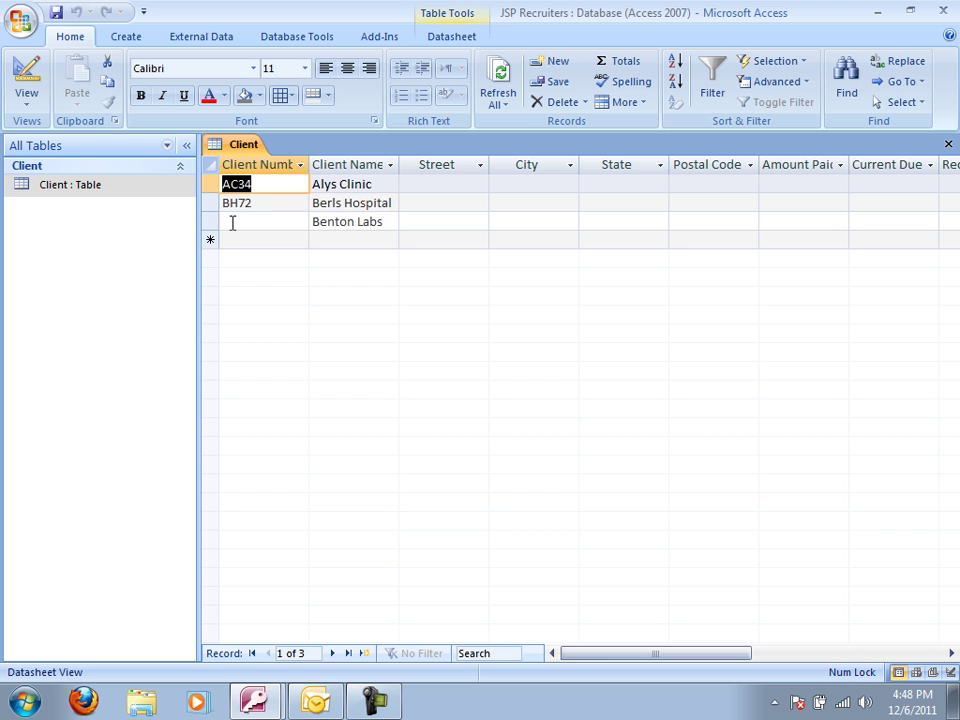
click(232, 222)
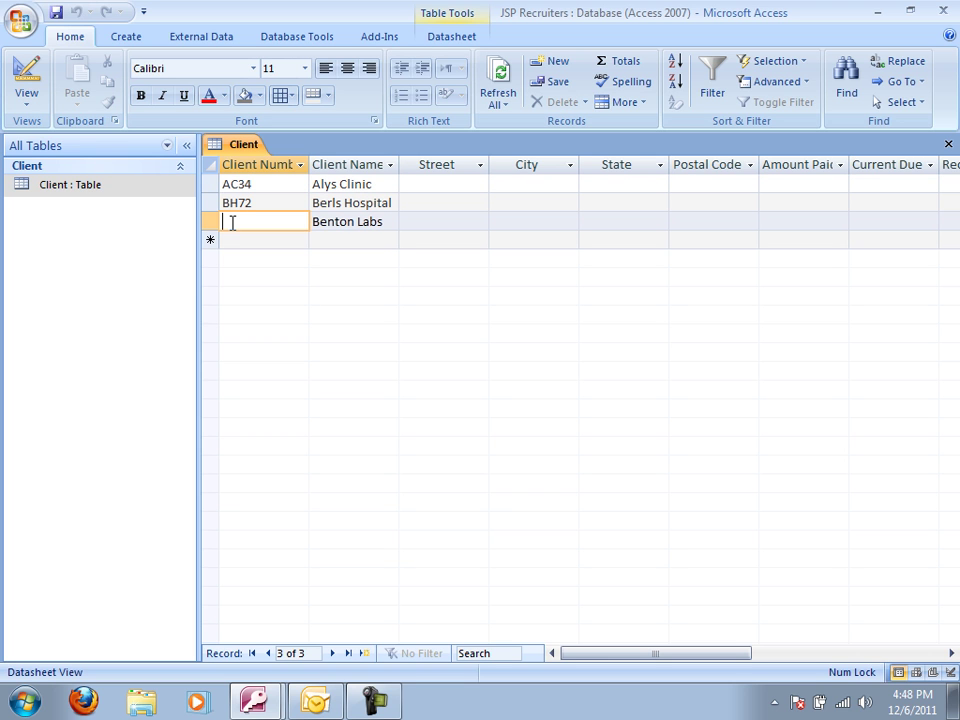
text(BL12)
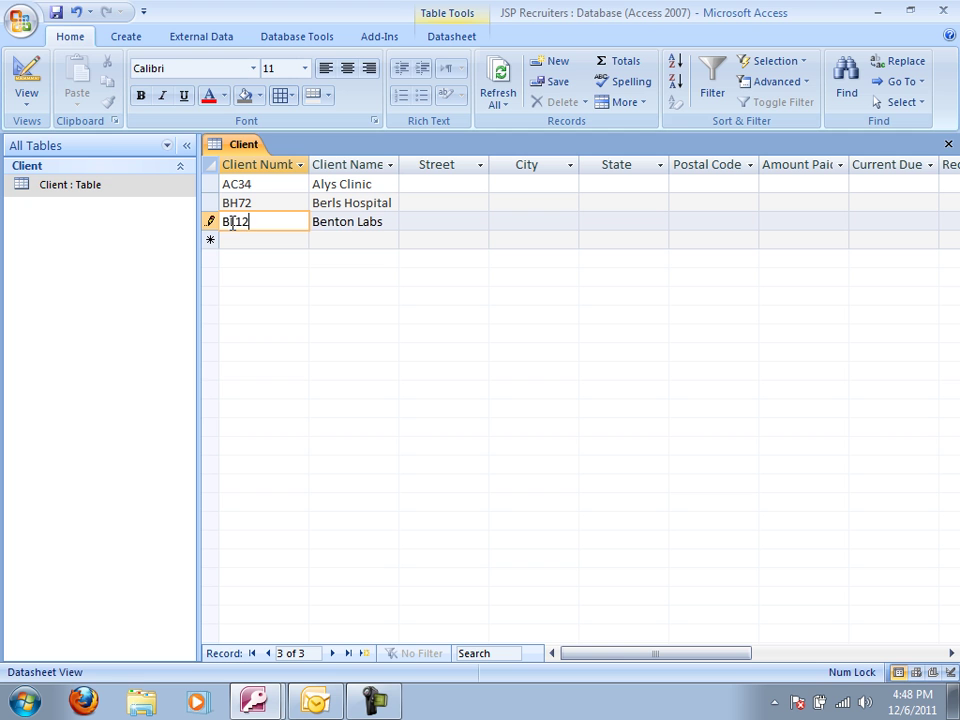
click(31, 86)
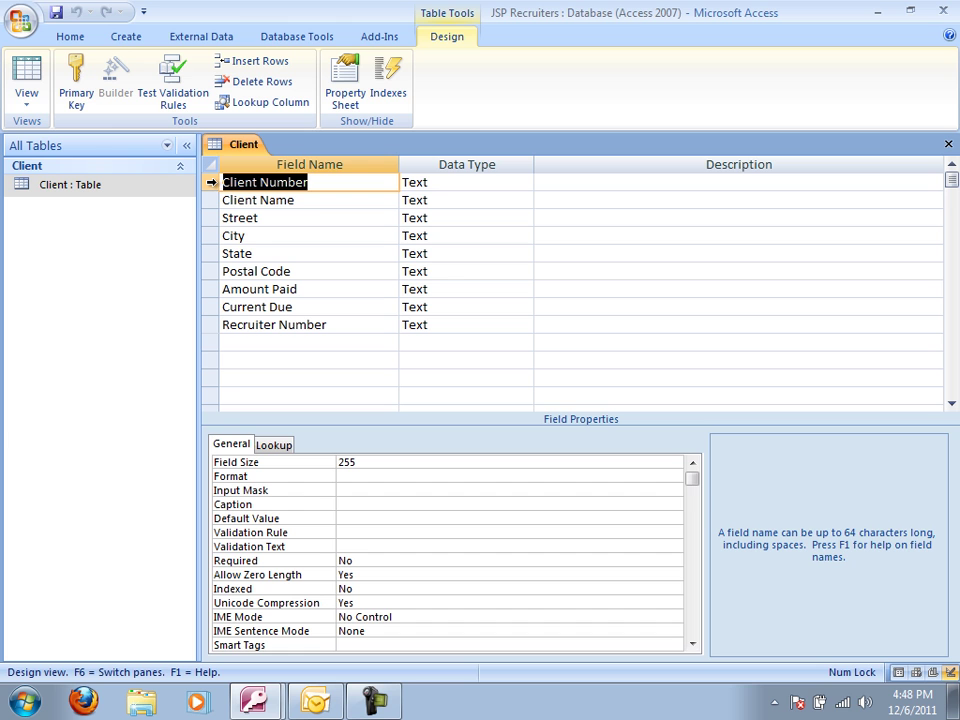
Set Client Number as the primary key, save the table, and return to Design View.
click(78, 82)
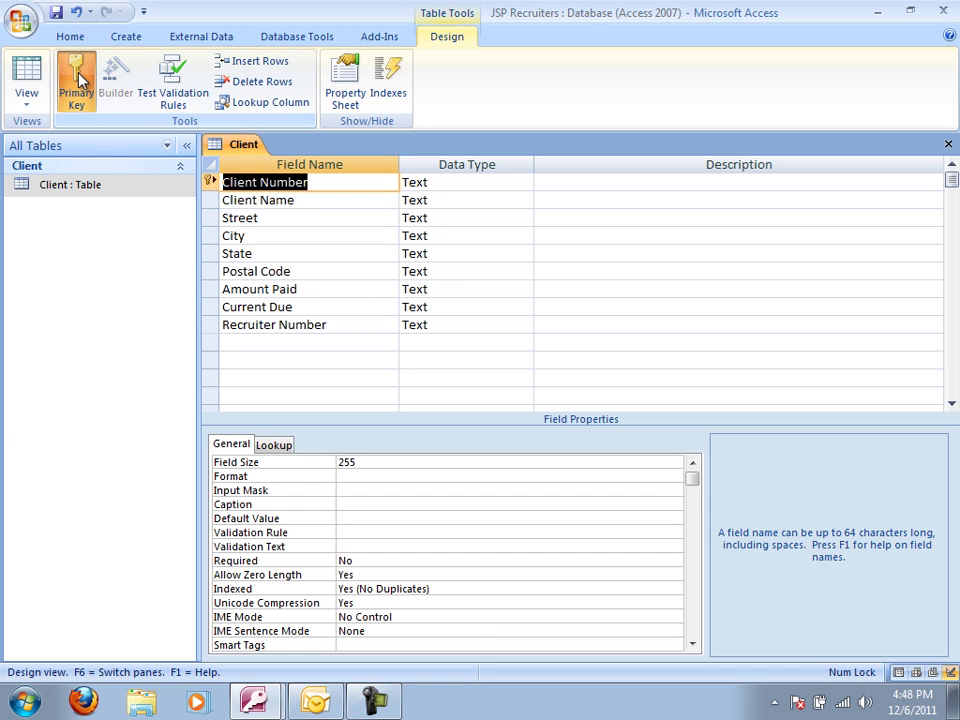
click(27, 75)
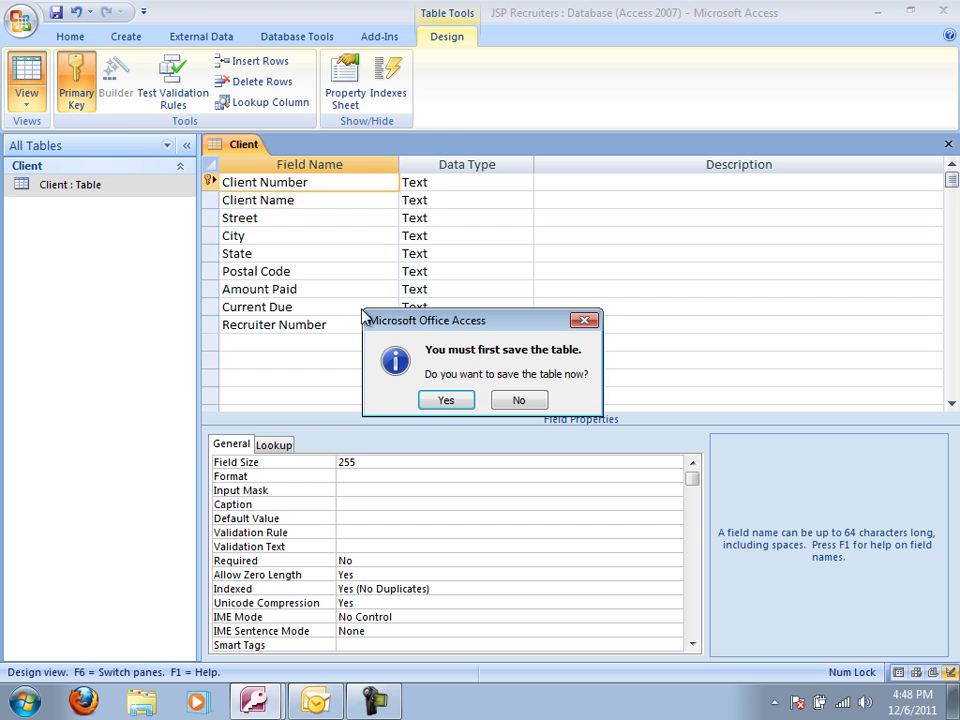
click(445, 401)
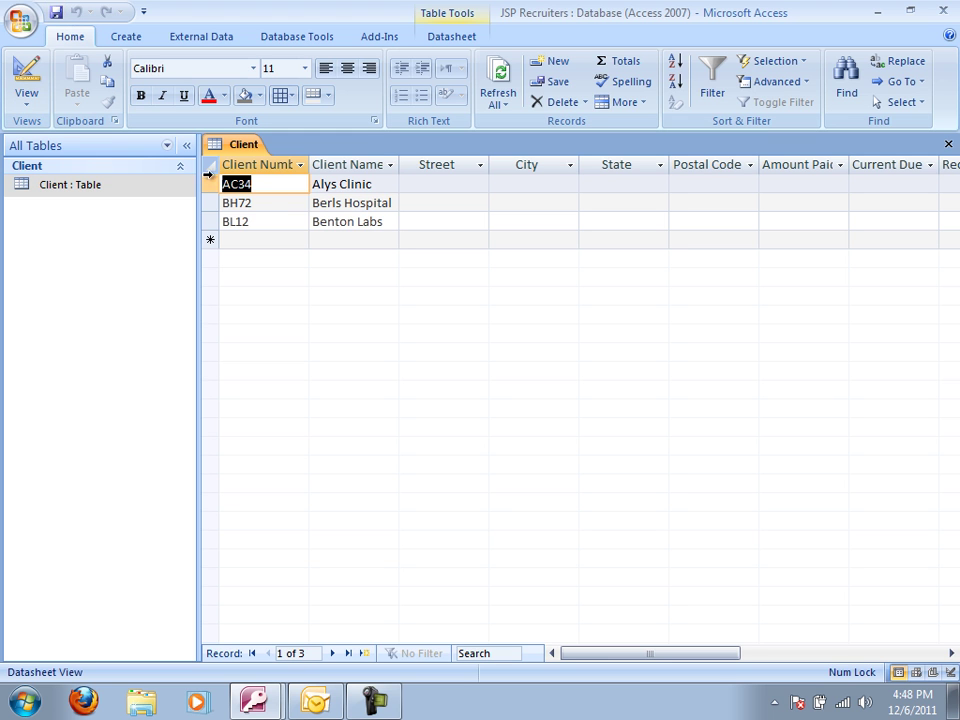
click(27, 80)
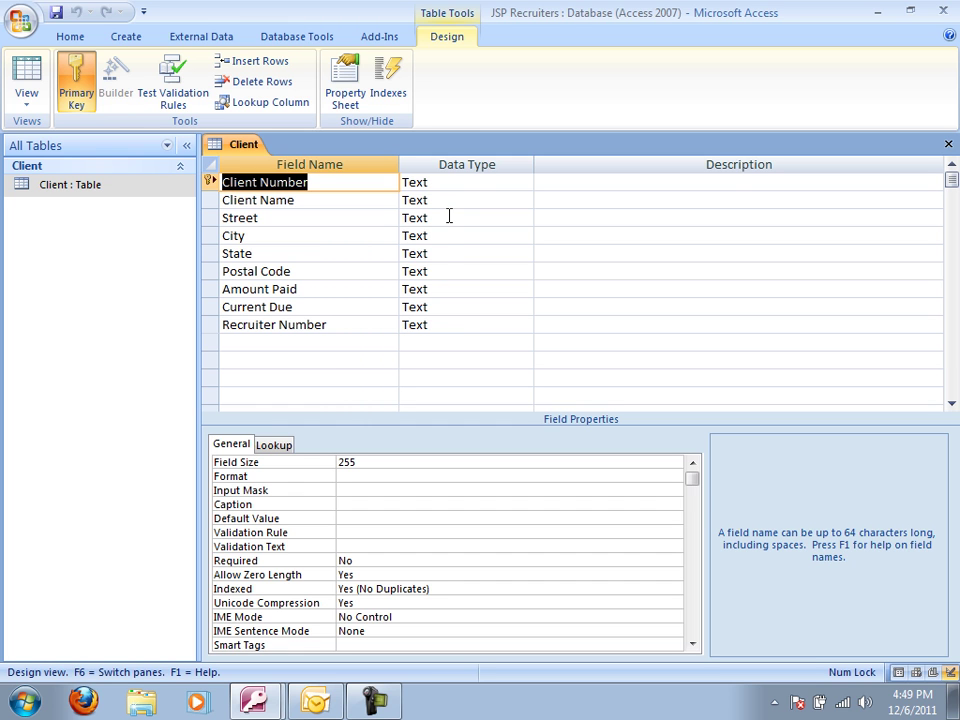
Change Postal Code's data type to Number and check its field size.
click(454, 275)
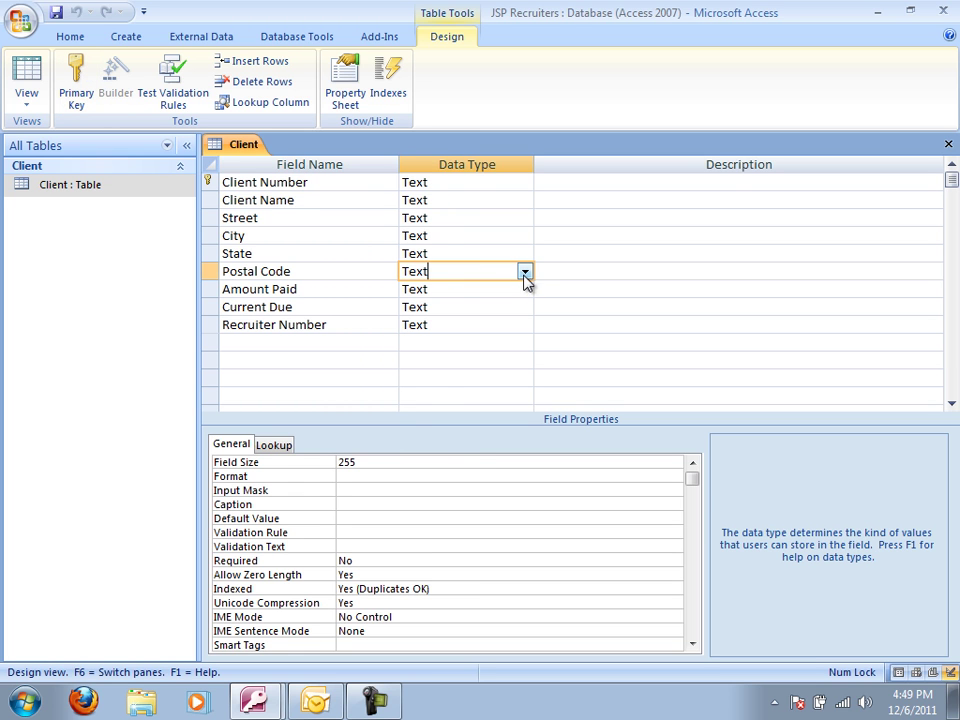
click(524, 272)
click(506, 326)
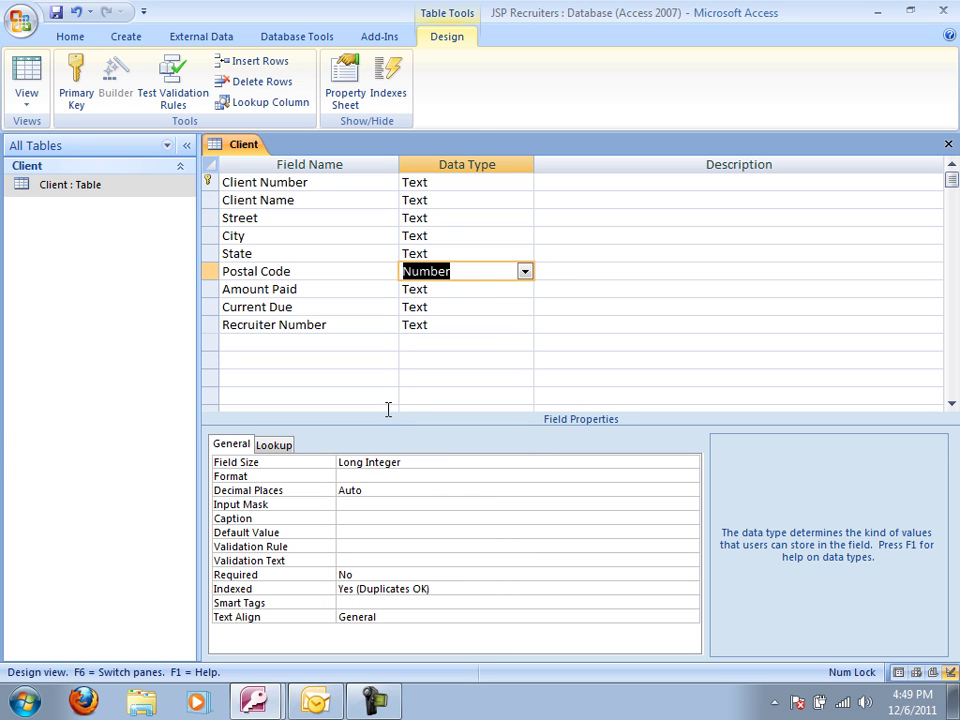
click(410, 461)
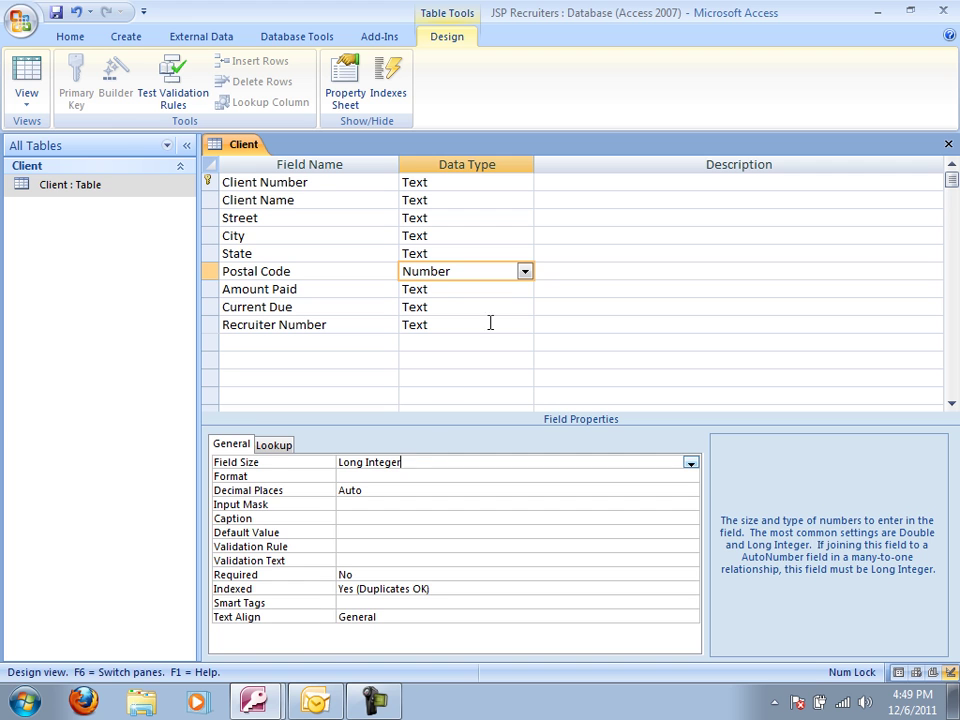
Set Amount Paid and Current Due to the Currency data type.
click(512, 289)
click(526, 292)
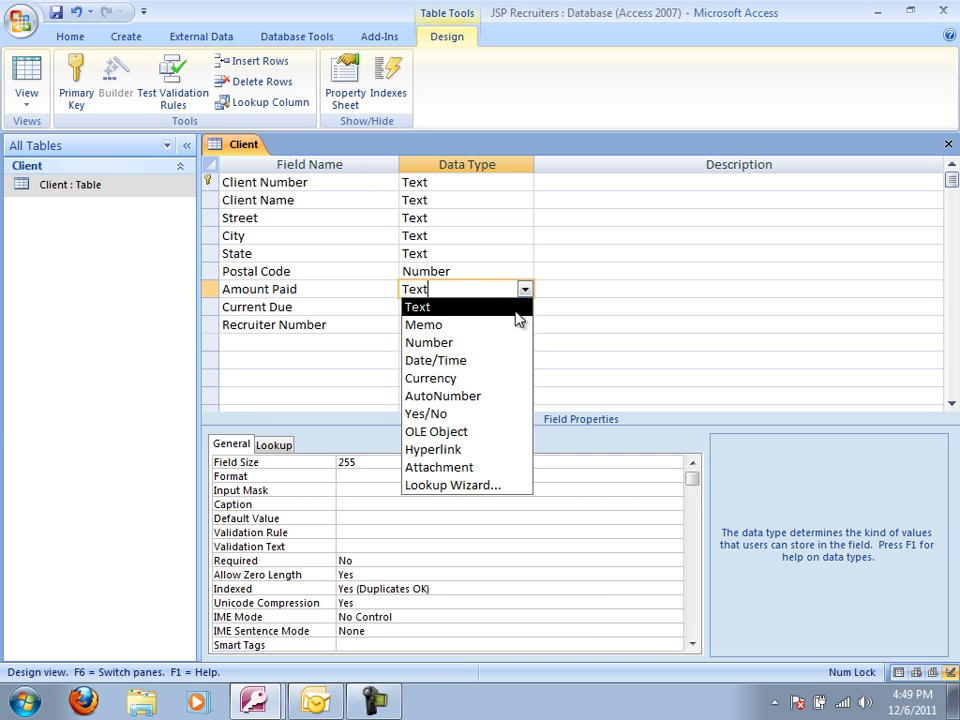
click(505, 377)
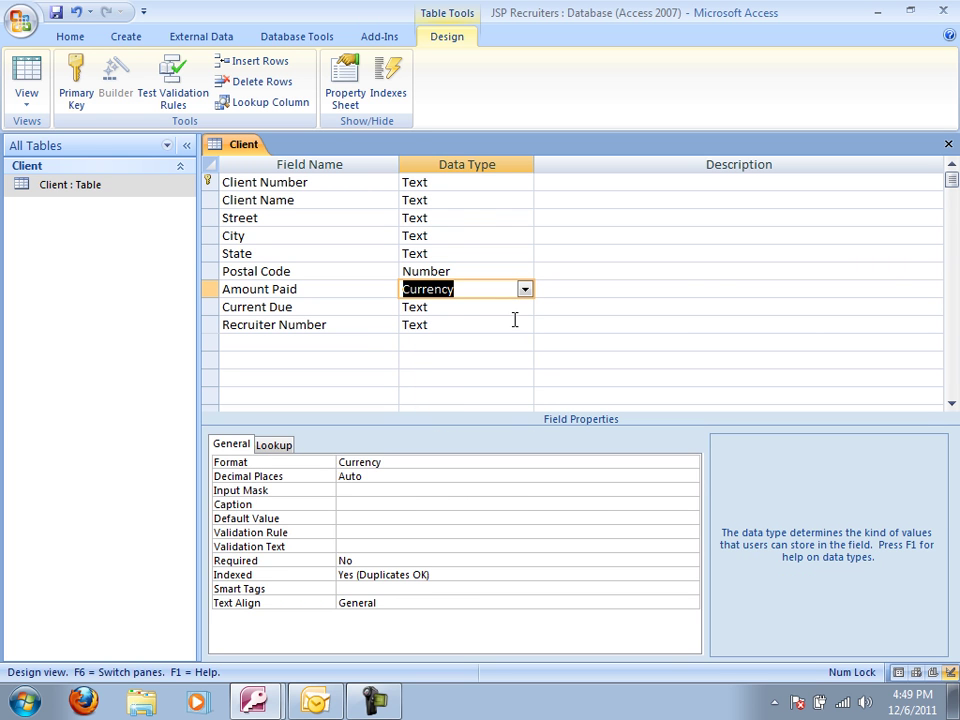
click(514, 308)
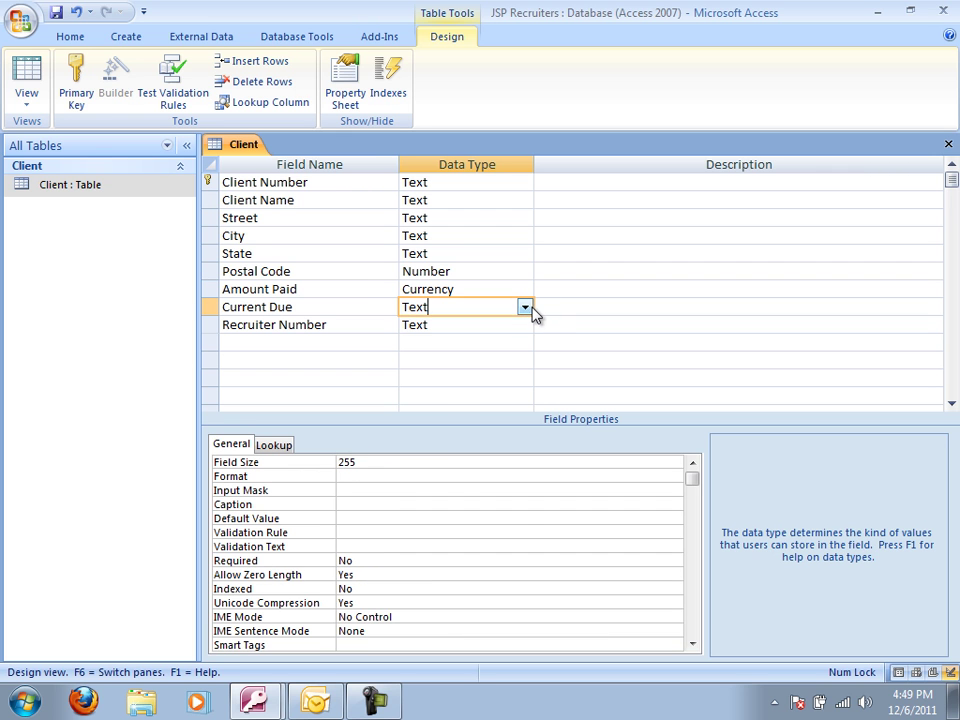
click(525, 308)
click(508, 396)
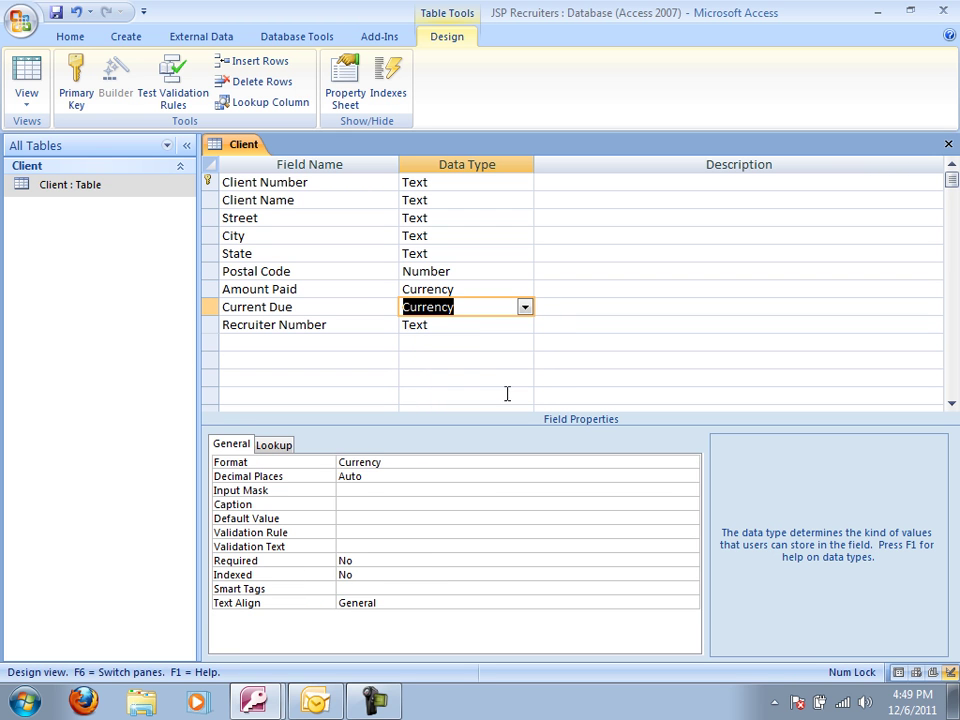
Change Recruiter Number's data type to Number.
click(491, 325)
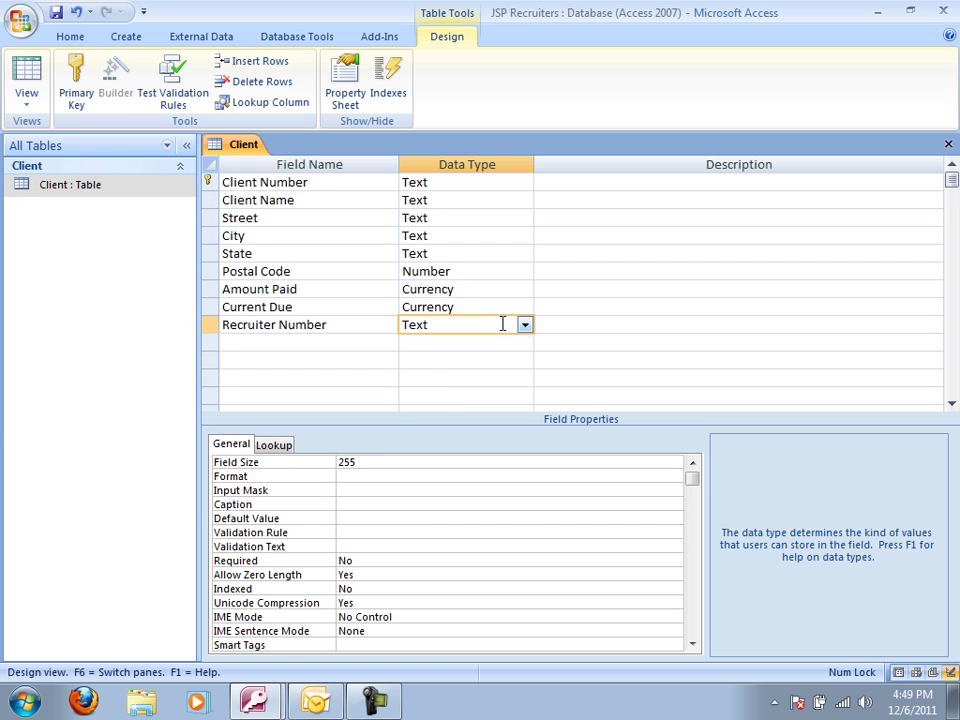
click(524, 325)
click(509, 381)
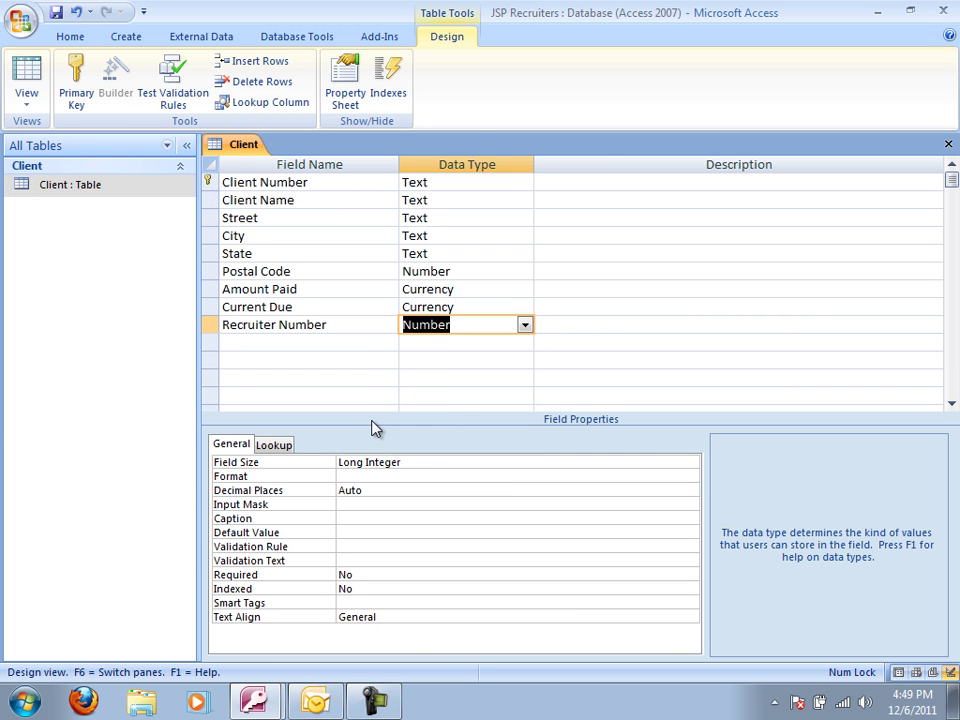
Close the Client table, saving its design and accepting the data-loss warning, then quit Access.
click(947, 146)
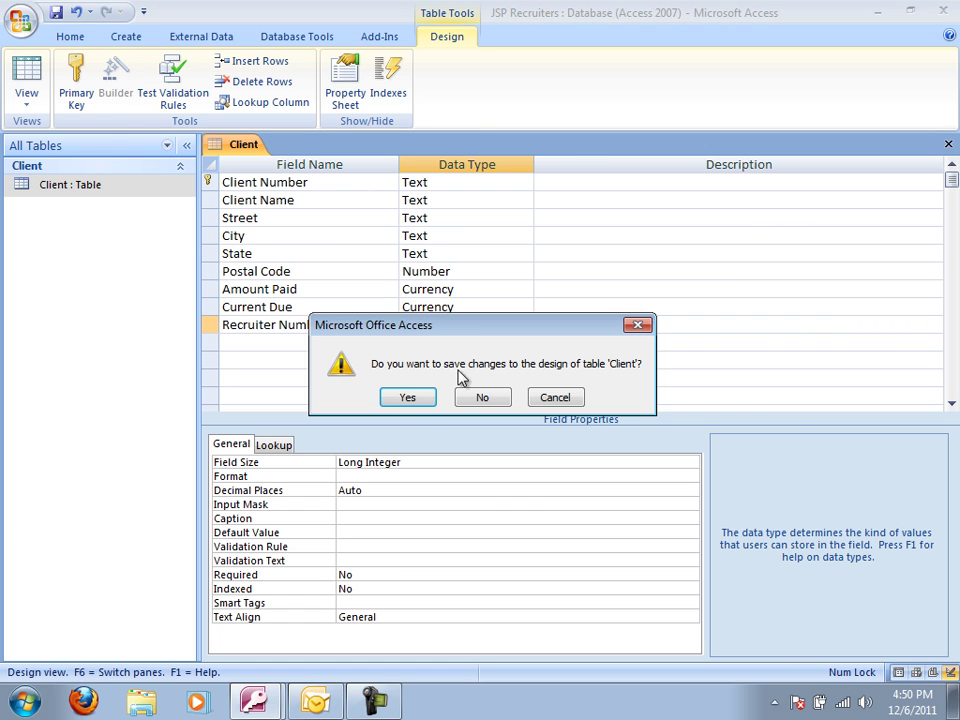
click(418, 399)
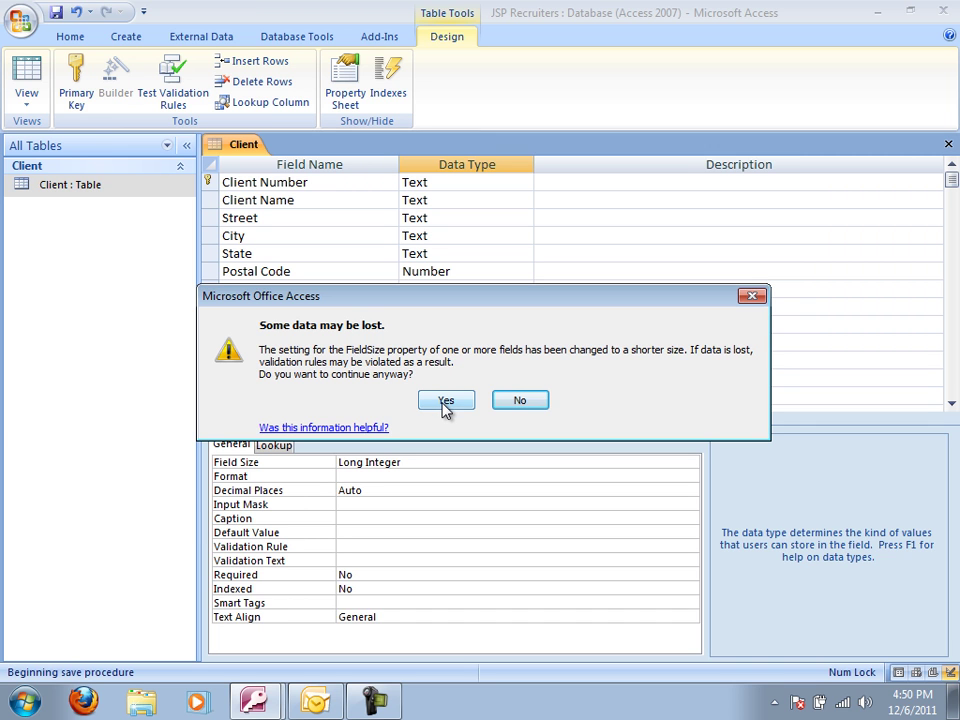
click(446, 401)
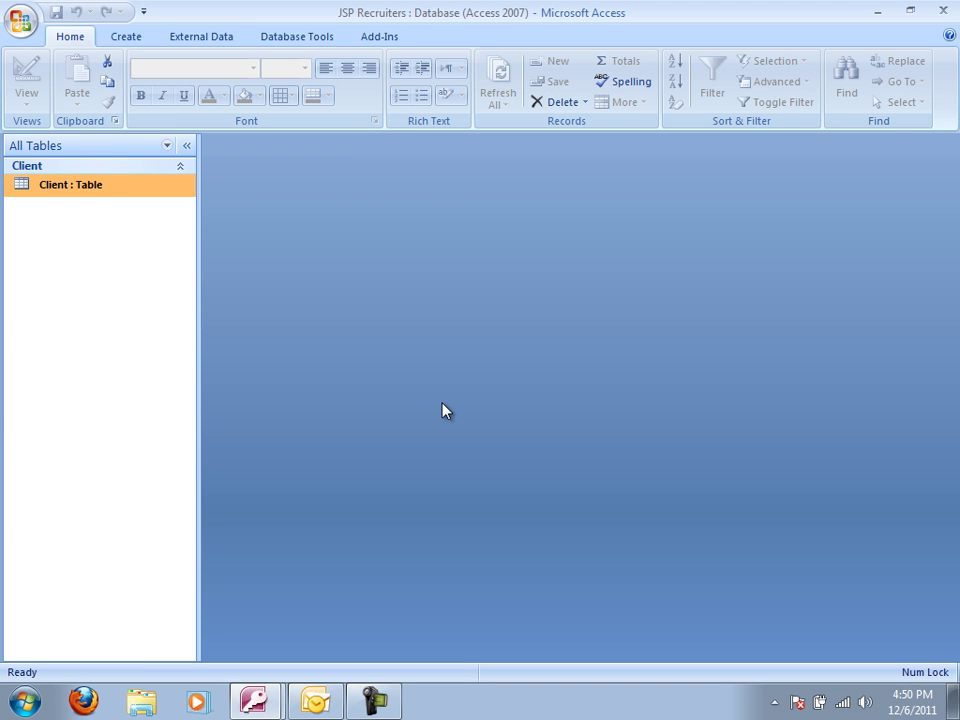
click(944, 20)
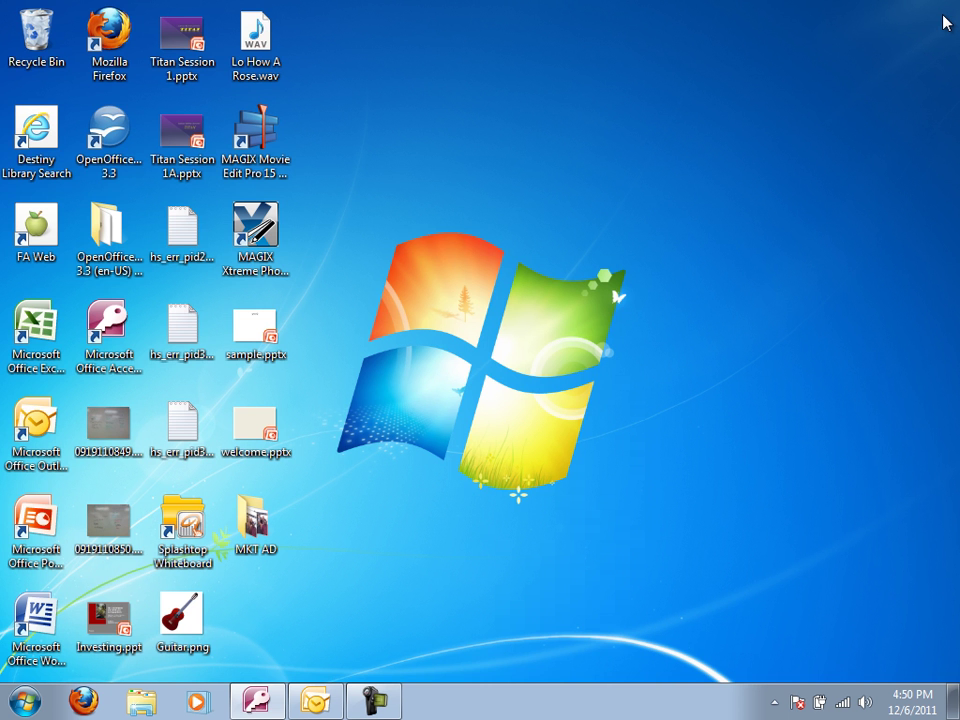